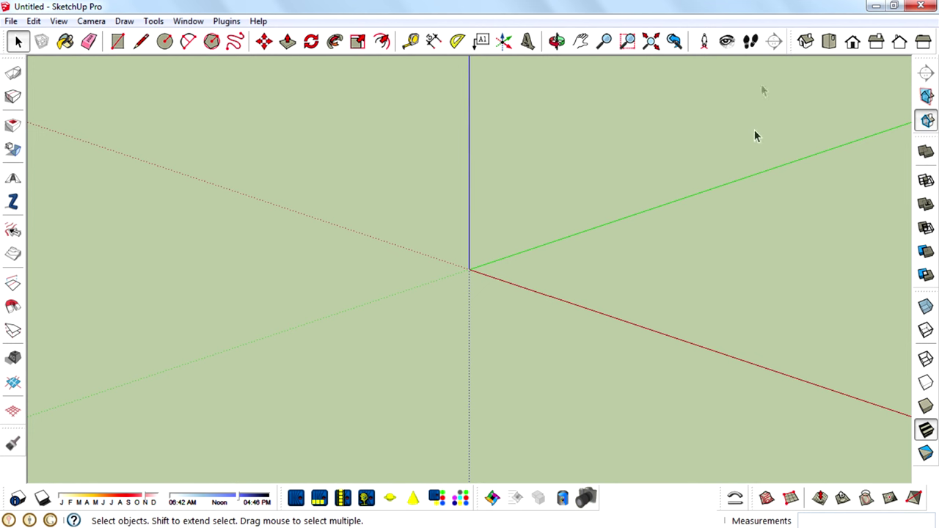
Step: In front view, import oak-barrel.png as an image and place and size it with its corner at the origin
{"action": "left_click", "coordinate": [853, 44]}
{"action": "left_click", "coordinate": [11, 21]}
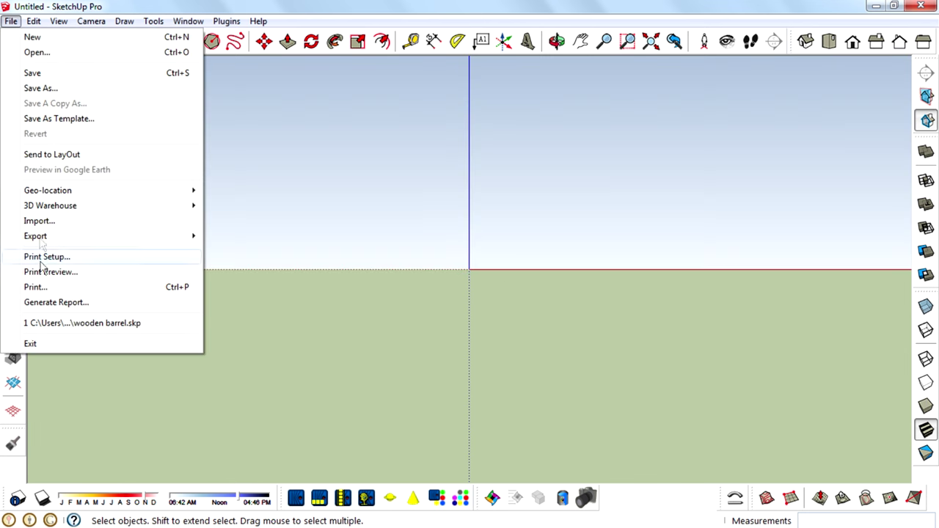
{"action": "left_click", "coordinate": [84, 219]}
{"action": "left_click", "coordinate": [396, 174]}
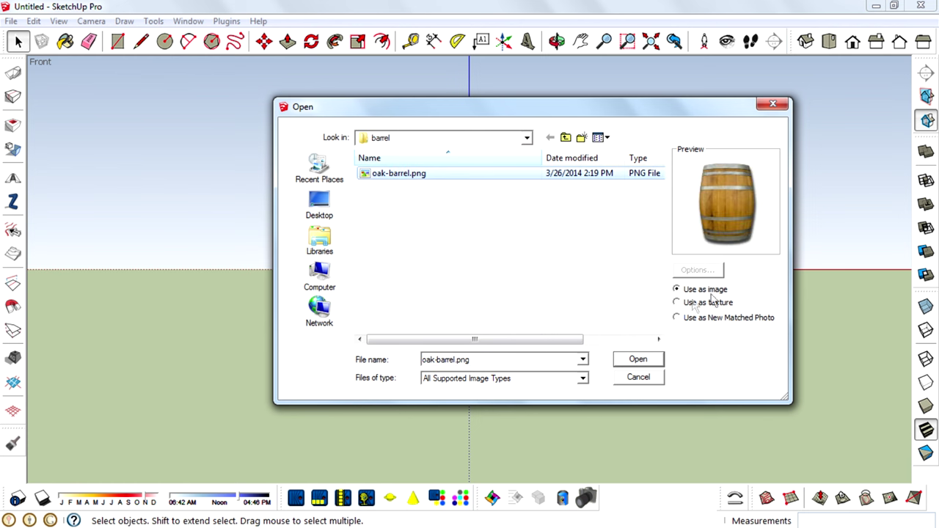
{"action": "left_click", "coordinate": [637, 359]}
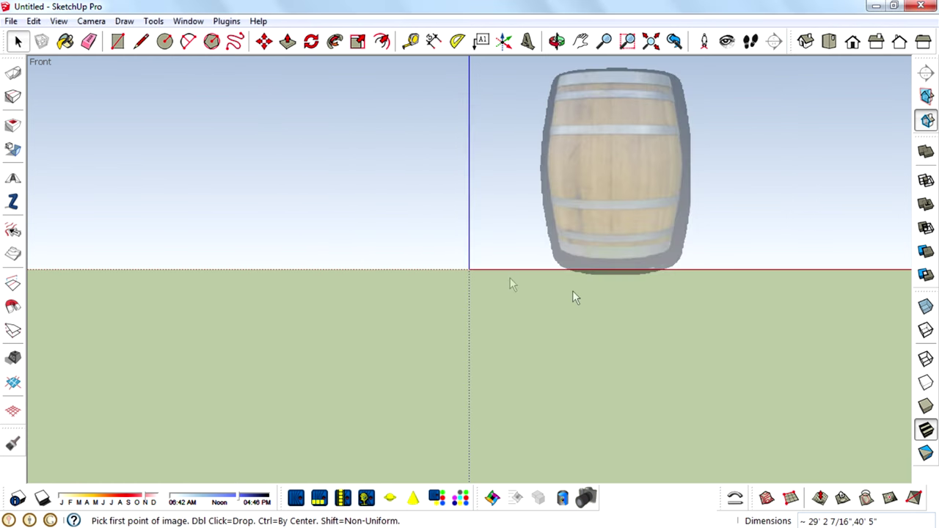
{"action": "left_click", "coordinate": [469, 270]}
{"action": "left_click", "coordinate": [718, 168]}
{"action": "scroll", "coordinate": [448, 384], "scroll_direction": "down", "scroll_amount": 4}
{"action": "left_click", "coordinate": [733, 209]}
Step: Draw a horizontal line across the top rim of the barrel image from its left corner to its right corner
{"action": "scroll", "coordinate": [503, 130], "scroll_direction": "up", "scroll_amount": 2}
{"action": "scroll", "coordinate": [579, 201], "scroll_direction": "up", "scroll_amount": 5}
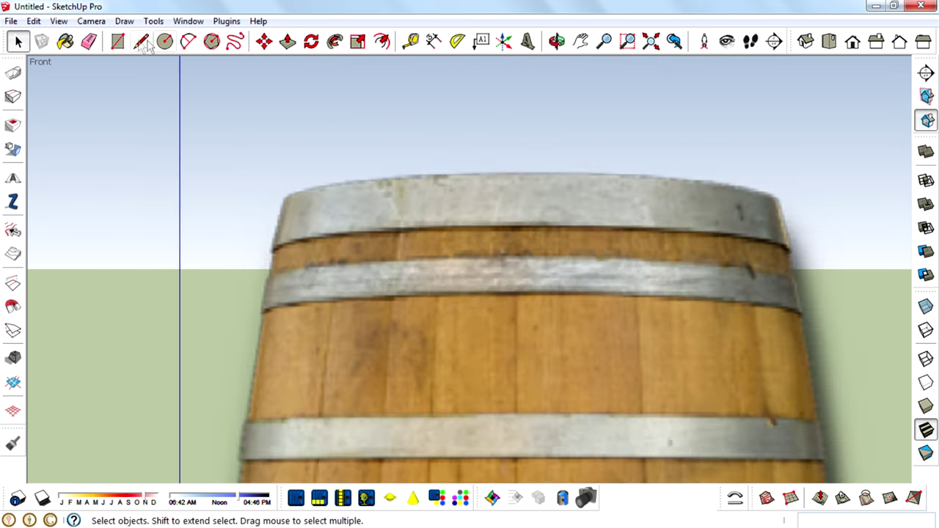
{"action": "left_click", "coordinate": [142, 42]}
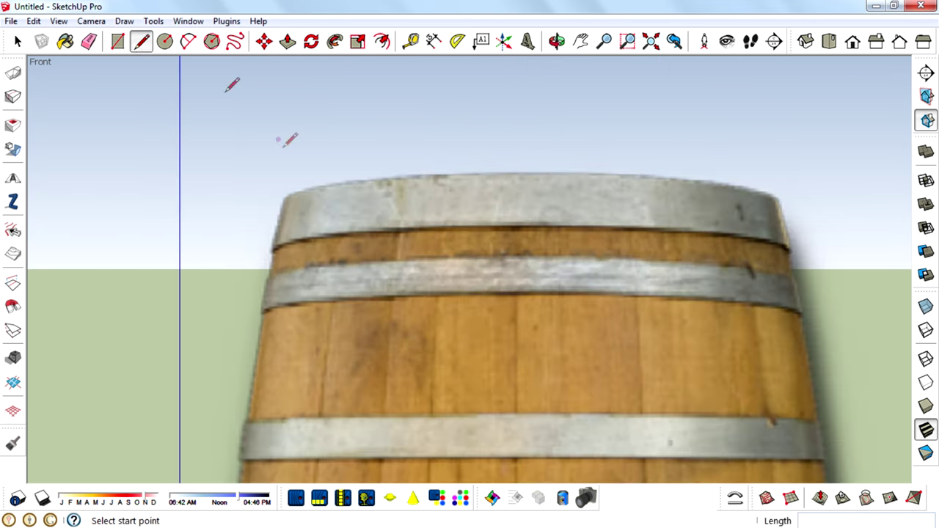
{"action": "left_click", "coordinate": [288, 198]}
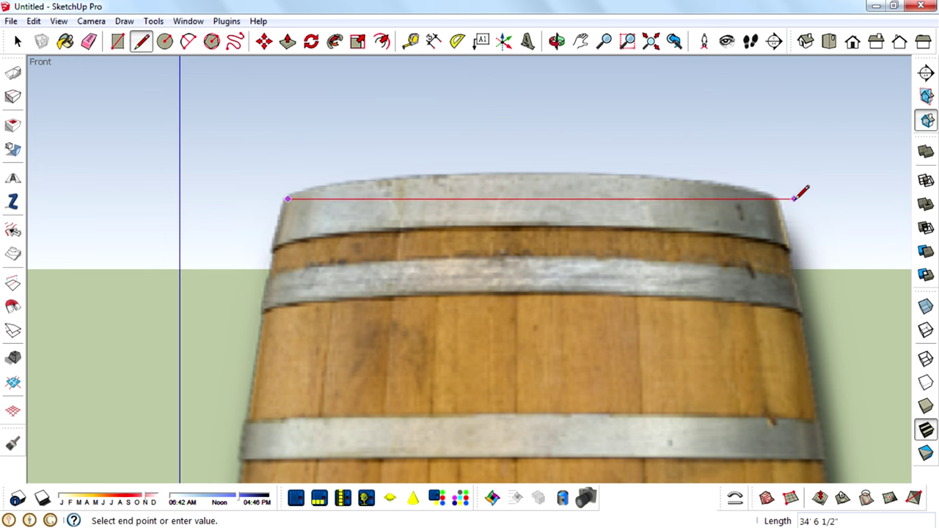
{"action": "left_click", "coordinate": [772, 198]}
Step: Draw an arc along the barrel image's right side from the top line's end to the bottom corner, bulging with the outline
{"action": "left_click", "coordinate": [191, 44]}
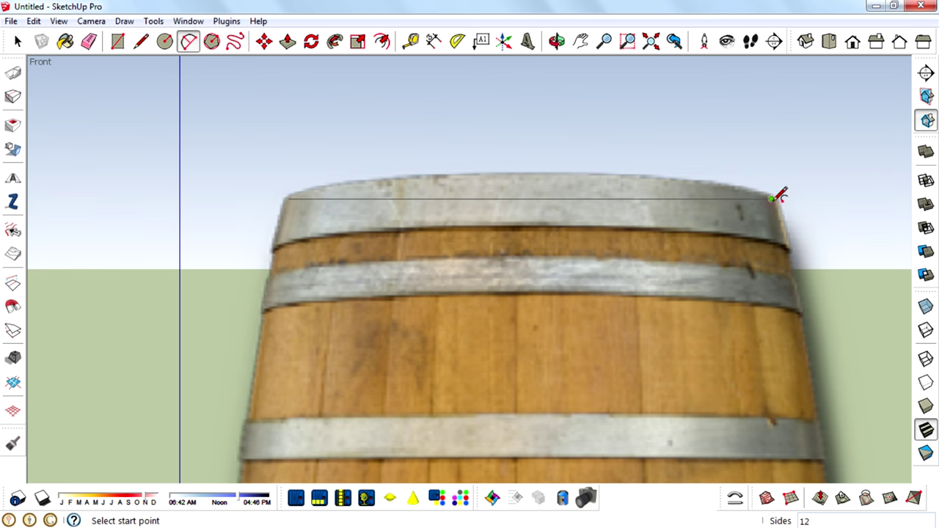
{"action": "left_click", "coordinate": [771, 199]}
{"action": "scroll", "coordinate": [729, 128], "scroll_direction": "down", "scroll_amount": 5}
{"action": "scroll", "coordinate": [646, 391], "scroll_direction": "up", "scroll_amount": 4}
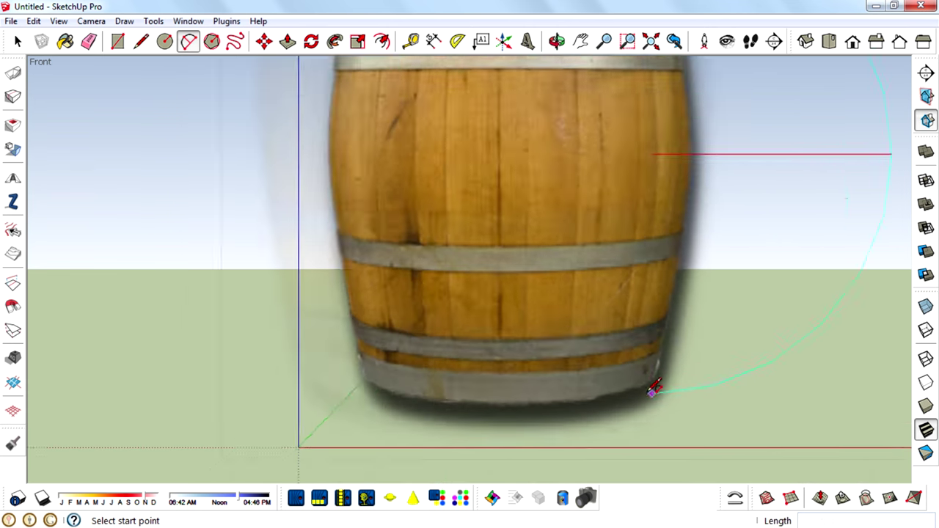
{"action": "scroll", "coordinate": [655, 373], "scroll_direction": "up", "scroll_amount": 3}
{"action": "left_click_drag", "start_coordinate": [655, 372], "coordinate": [716, 331]}
{"action": "left_click", "coordinate": [736, 328]}
{"action": "scroll", "coordinate": [727, 334], "scroll_direction": "down", "scroll_amount": 4}
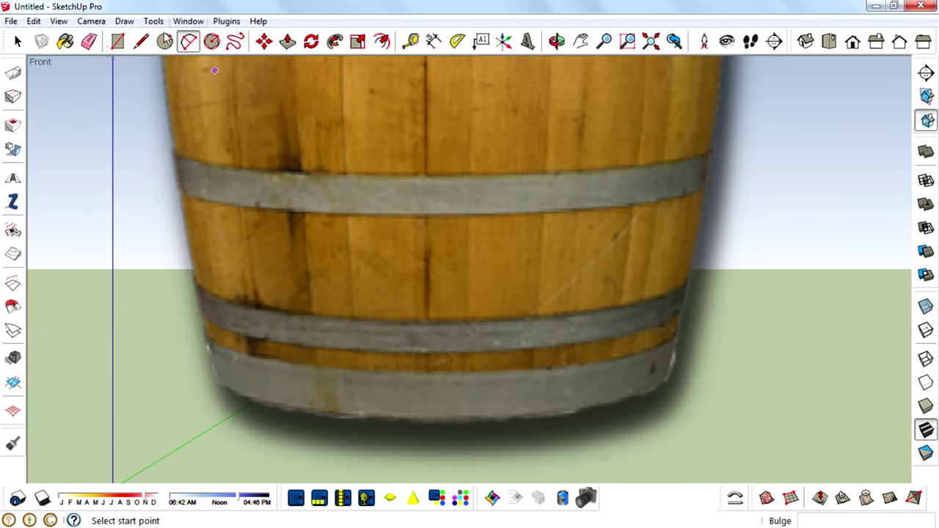
Step: Draw a horizontal line about 32' 7" long across the barrel's base from the right arc's end to the left corner
{"action": "left_click", "coordinate": [142, 42]}
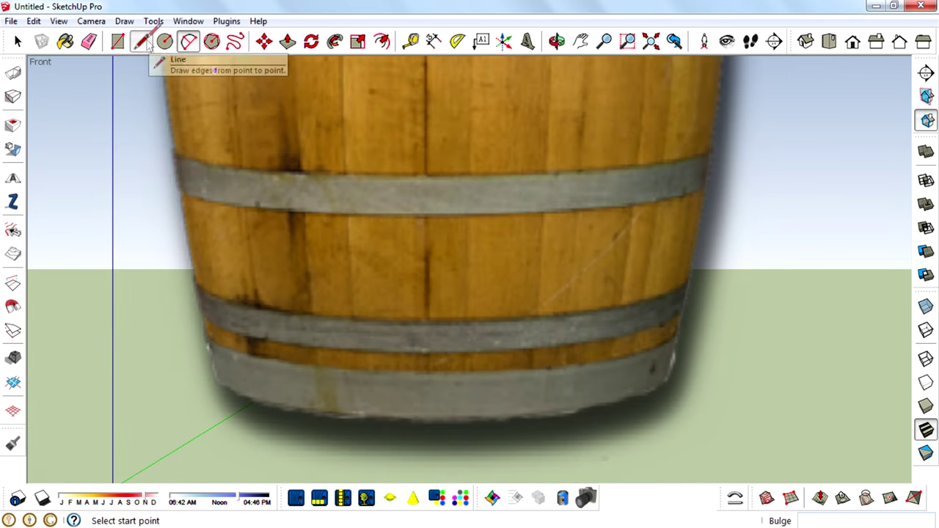
{"action": "left_click", "coordinate": [664, 379]}
{"action": "scroll", "coordinate": [664, 378], "scroll_direction": "down", "scroll_amount": 3}
{"action": "scroll", "coordinate": [368, 420], "scroll_direction": "up", "scroll_amount": 5}
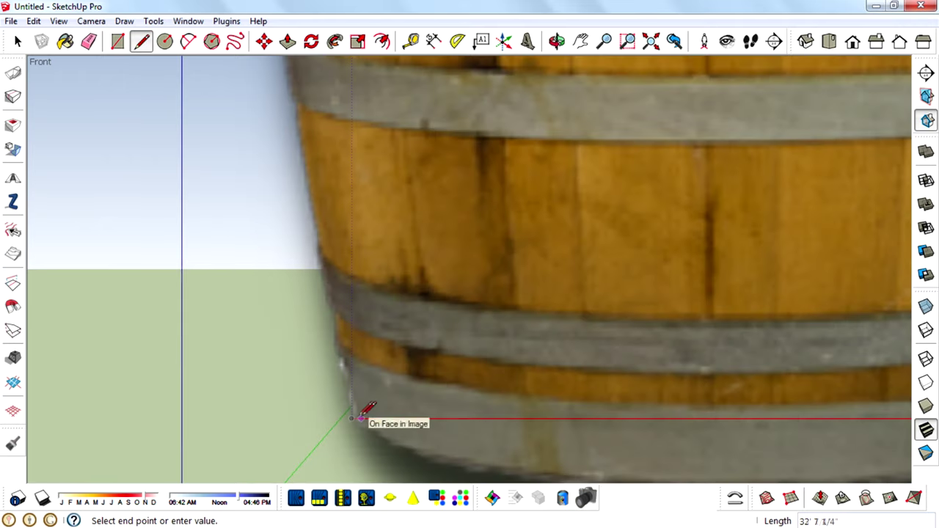
{"action": "left_click", "coordinate": [350, 418]}
{"action": "scroll", "coordinate": [351, 418], "scroll_direction": "down", "scroll_amount": 2}
Step: Close the profile with an arc along the barrel's left side between both lines, with a bulge of about 4' 5"
{"action": "left_click", "coordinate": [188, 42]}
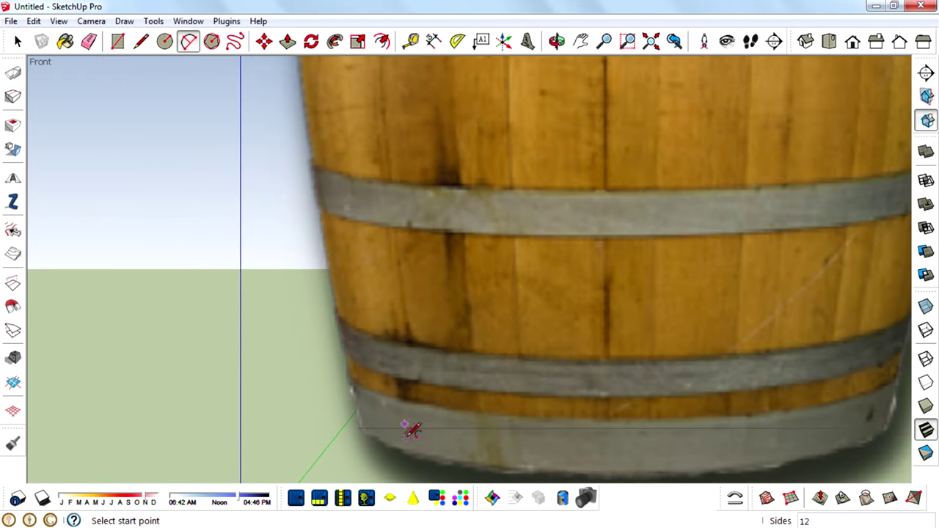
{"action": "left_click", "coordinate": [358, 424]}
{"action": "scroll", "coordinate": [358, 424], "scroll_direction": "down", "scroll_amount": 3}
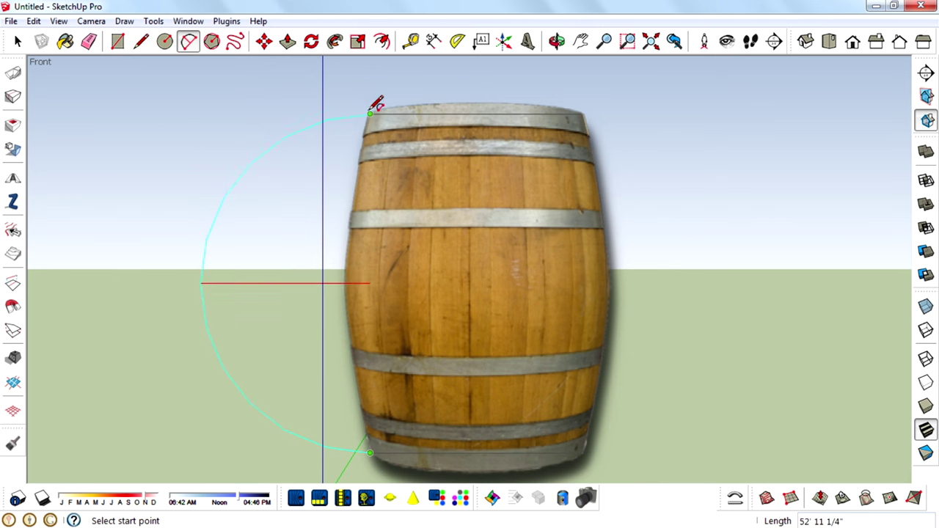
{"action": "left_click", "coordinate": [369, 114]}
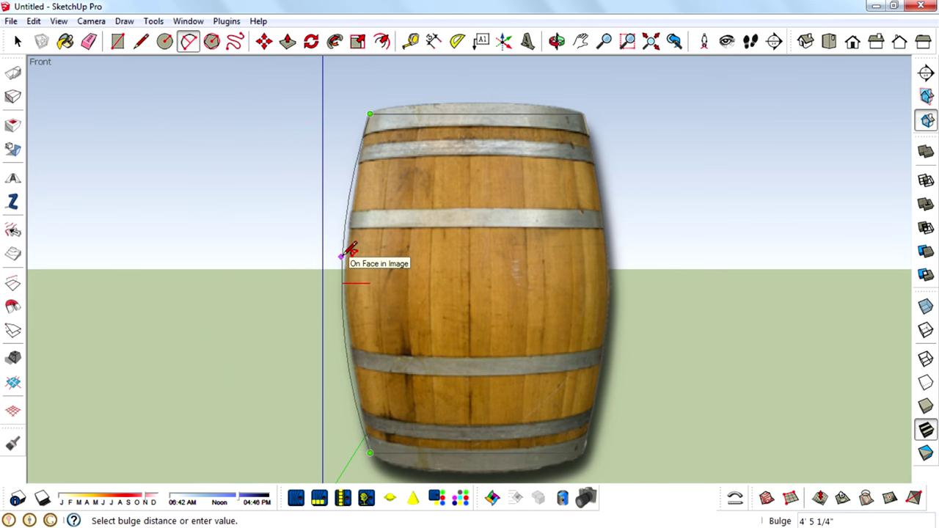
{"action": "left_click", "coordinate": [343, 255]}
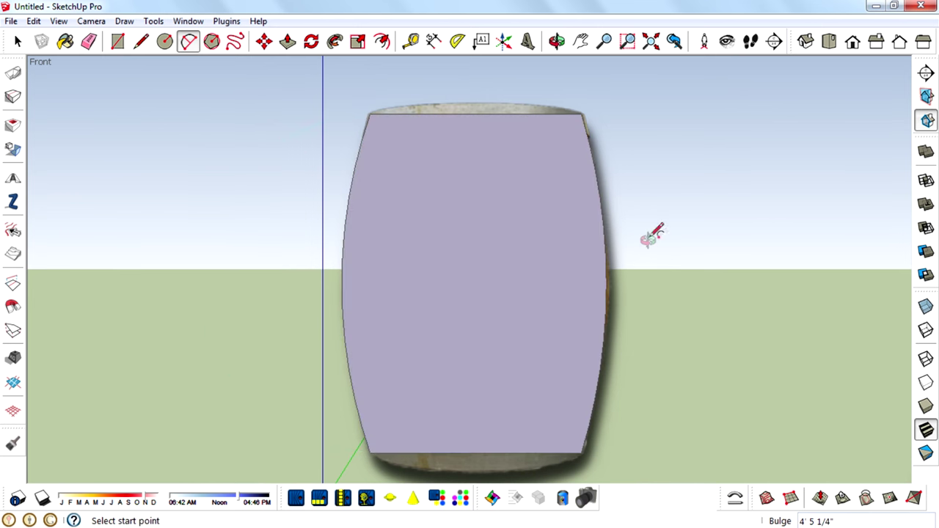
Step: In top view, draw a circle with a radius of about 17' 9" on the ground behind the barrel profile
{"action": "middle_click_drag", "start_coordinate": [647, 239], "coordinate": [618, 346]}
{"action": "middle_click_drag", "start_coordinate": [528, 241], "coordinate": [537, 212]}
{"action": "left_click", "coordinate": [828, 44]}
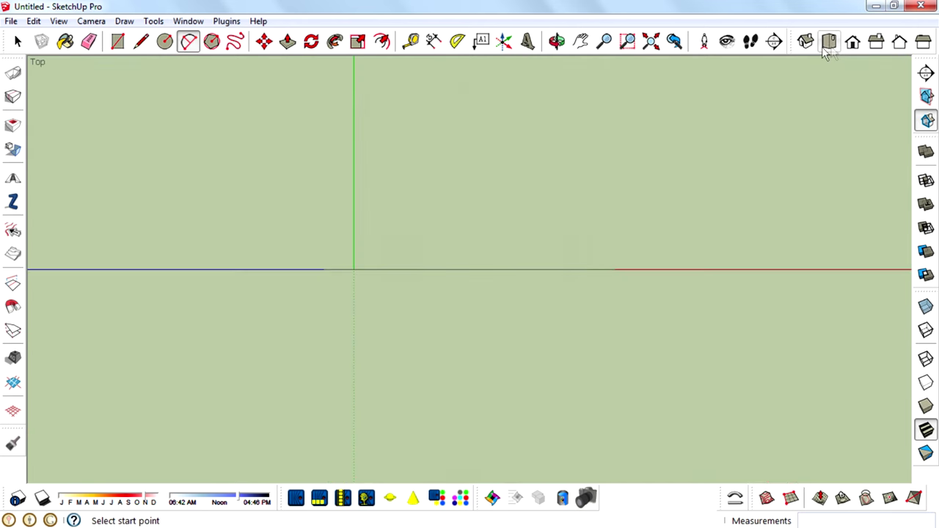
{"action": "left_click", "coordinate": [165, 41]}
{"action": "left_click", "coordinate": [455, 212]}
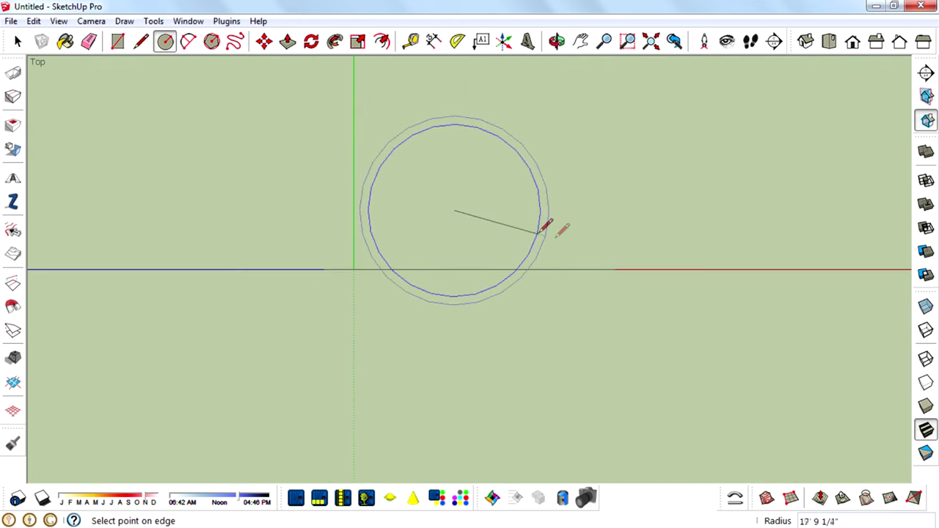
{"action": "left_click", "coordinate": [540, 226]}
Step: Select the circle and move it upward in front view to about the barrel profile's mid-height
{"action": "middle_click_drag", "start_coordinate": [445, 218], "coordinate": [345, 332]}
{"action": "key", "text": "space"}
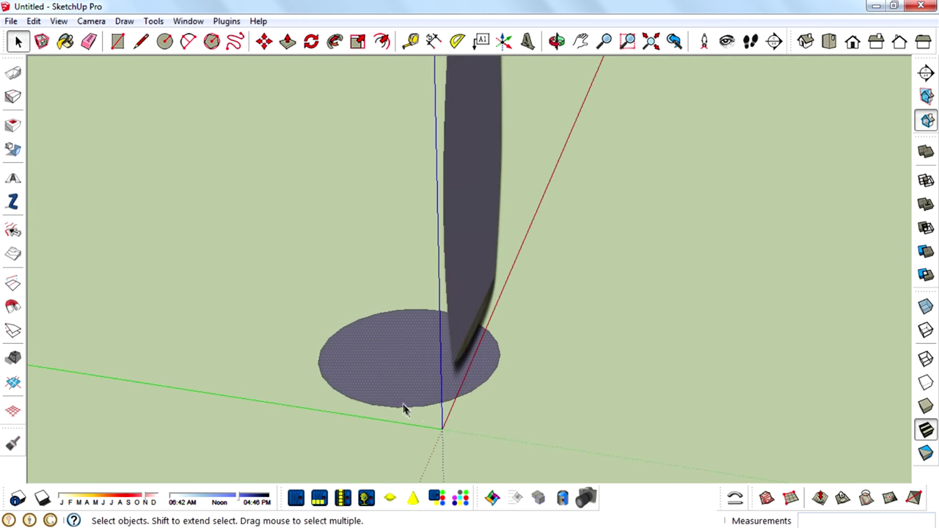
{"action": "left_click", "coordinate": [419, 405]}
{"action": "left_click", "coordinate": [852, 41]}
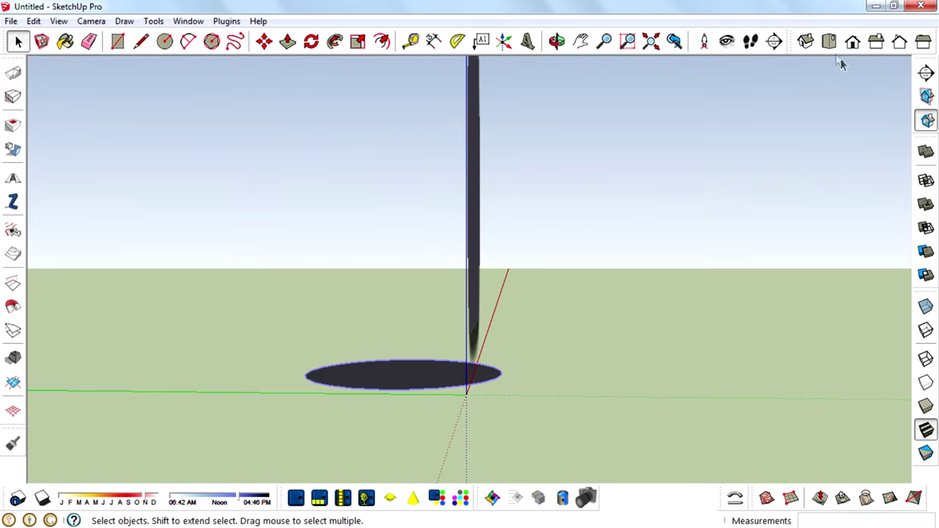
{"action": "left_click", "coordinate": [263, 42]}
{"action": "left_click", "coordinate": [756, 408]}
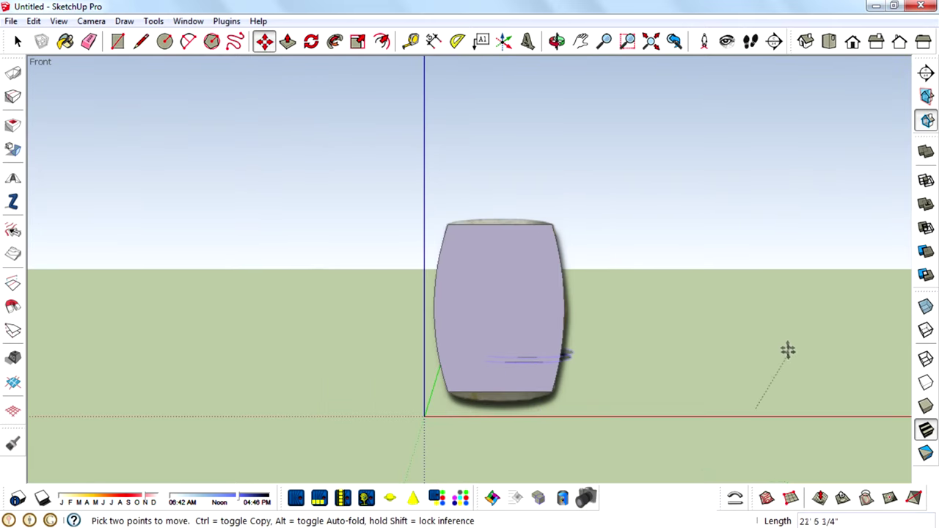
{"action": "left_click", "coordinate": [763, 286]}
Step: Move the circle along the green axis so that it crosses the barrel profile
{"action": "middle_click_drag", "start_coordinate": [553, 296], "coordinate": [625, 314]}
{"action": "left_click", "coordinate": [689, 295]}
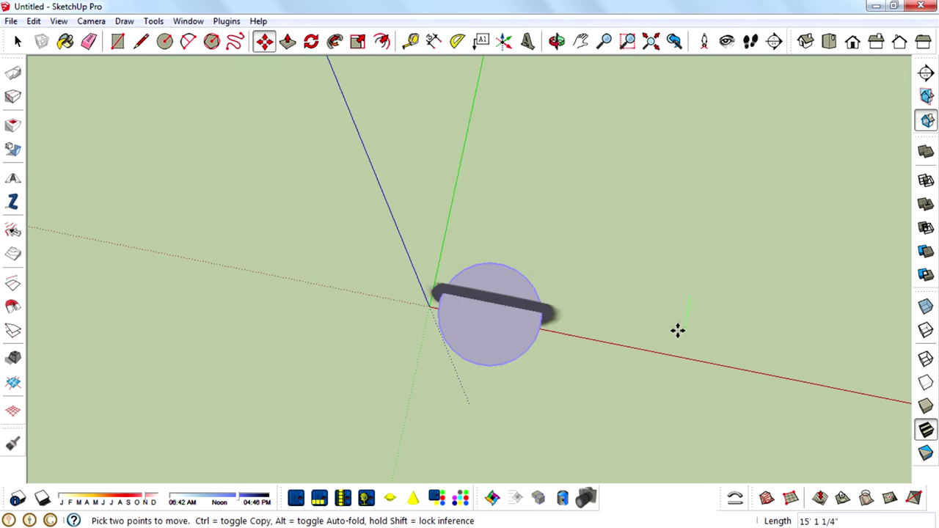
{"action": "scroll", "coordinate": [643, 271], "scroll_direction": "up", "scroll_amount": 3}
{"action": "middle_click_drag", "start_coordinate": [643, 270], "coordinate": [489, 191]}
{"action": "middle_click_drag", "start_coordinate": [151, 116], "coordinate": [164, 245]}
Step: Use Follow Me to sweep the barrel profile around the circle into a solid barrel body
{"action": "key", "text": "space"}
{"action": "scroll", "coordinate": [608, 315], "scroll_direction": "up", "scroll_amount": 3}
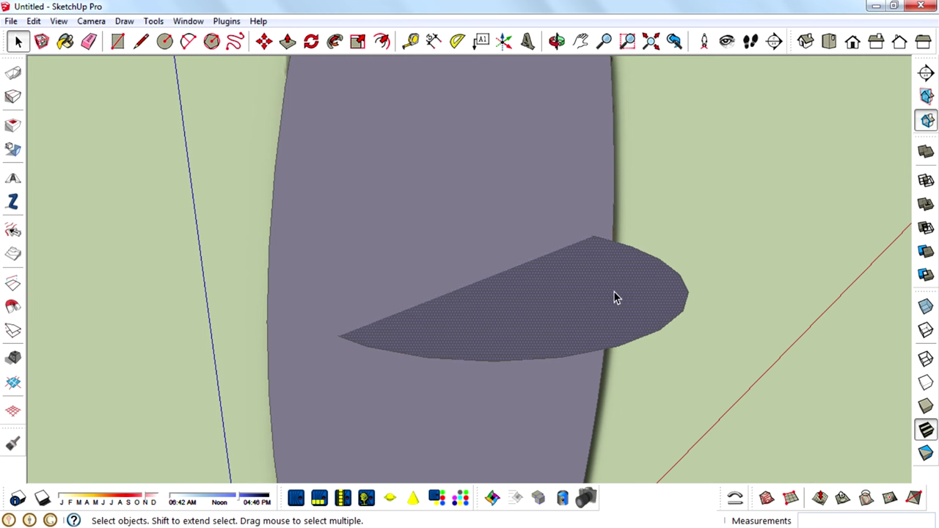
{"action": "left_click", "coordinate": [334, 43]}
{"action": "left_click", "coordinate": [401, 225]}
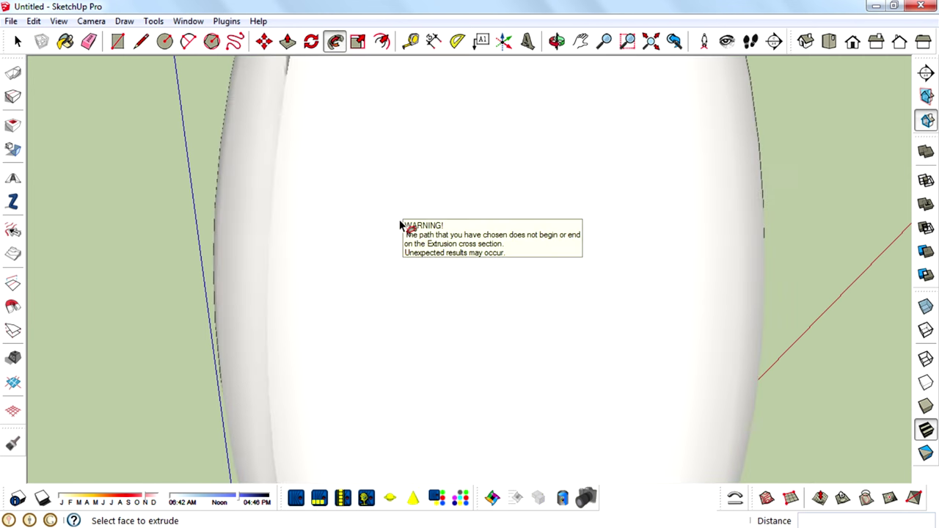
{"action": "scroll", "coordinate": [390, 241], "scroll_direction": "down", "scroll_amount": 5}
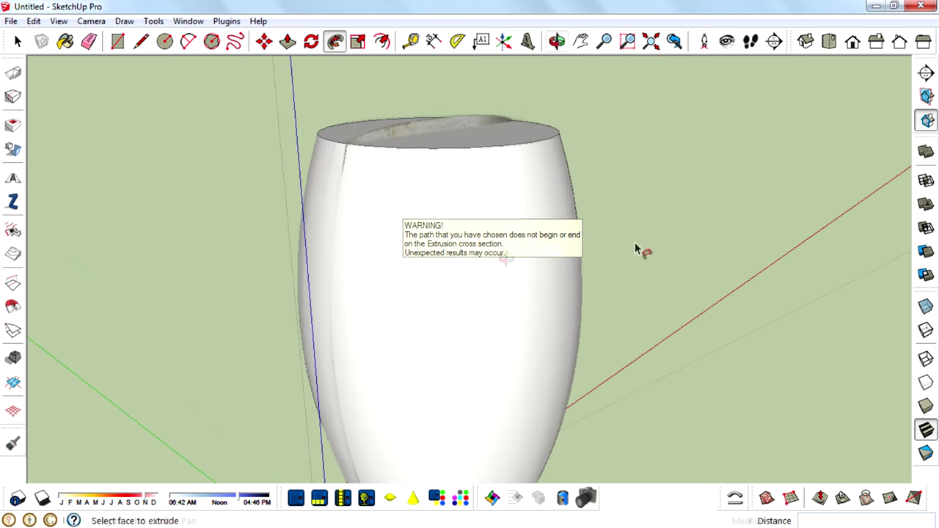
{"action": "scroll", "coordinate": [449, 266], "scroll_direction": "down", "scroll_amount": 2}
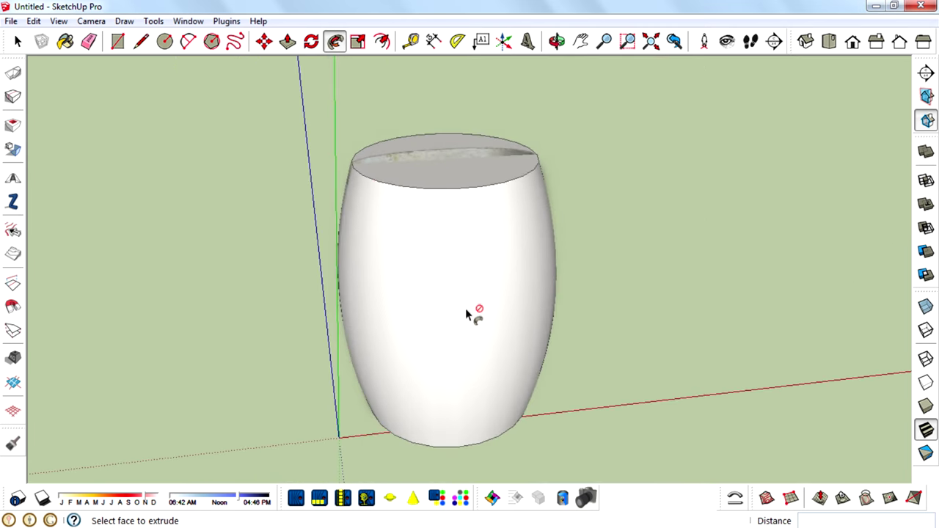
{"action": "middle_click_drag", "start_coordinate": [465, 308], "coordinate": [429, 217]}
Step: Select the barrel reference image and move it in front view along the red axis to the right of the barrel body
{"action": "left_click", "coordinate": [17, 51]}
{"action": "left_click", "coordinate": [18, 40]}
{"action": "left_click", "coordinate": [406, 146]}
{"action": "middle_click_drag", "start_coordinate": [629, 288], "coordinate": [517, 209]}
{"action": "left_click", "coordinate": [852, 42]}
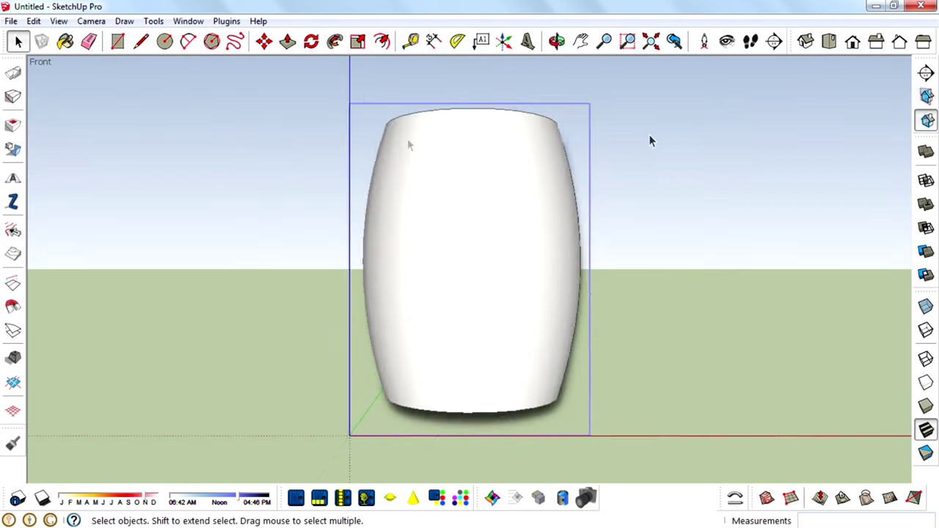
{"action": "left_click", "coordinate": [263, 41]}
{"action": "left_click", "coordinate": [136, 281]}
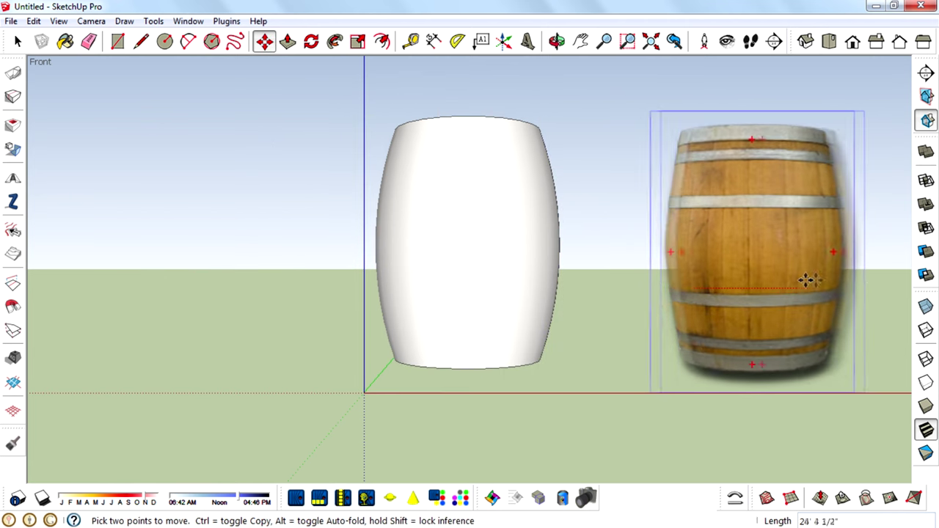
{"action": "left_click", "coordinate": [826, 277]}
Step: Copy the barrel body's circular top face about 24' 6" upward in front view
{"action": "scroll", "coordinate": [534, 262], "scroll_direction": "down", "scroll_amount": 2}
{"action": "middle_click_drag", "start_coordinate": [533, 261], "coordinate": [855, 147]}
{"action": "scroll", "coordinate": [729, 234], "scroll_direction": "up", "scroll_amount": 3}
{"action": "scroll", "coordinate": [716, 220], "scroll_direction": "up", "scroll_amount": 2}
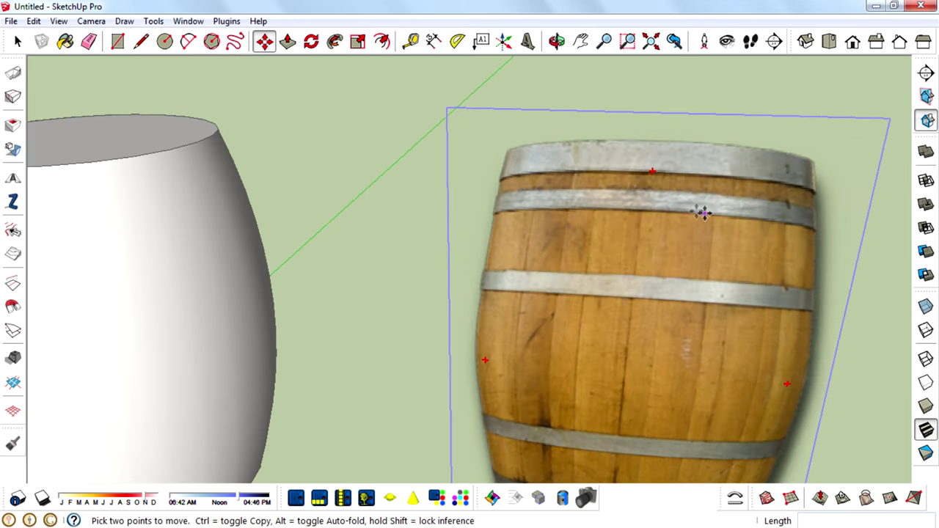
{"action": "scroll", "coordinate": [697, 211], "scroll_direction": "down", "scroll_amount": 4}
{"action": "left_click", "coordinate": [18, 41]}
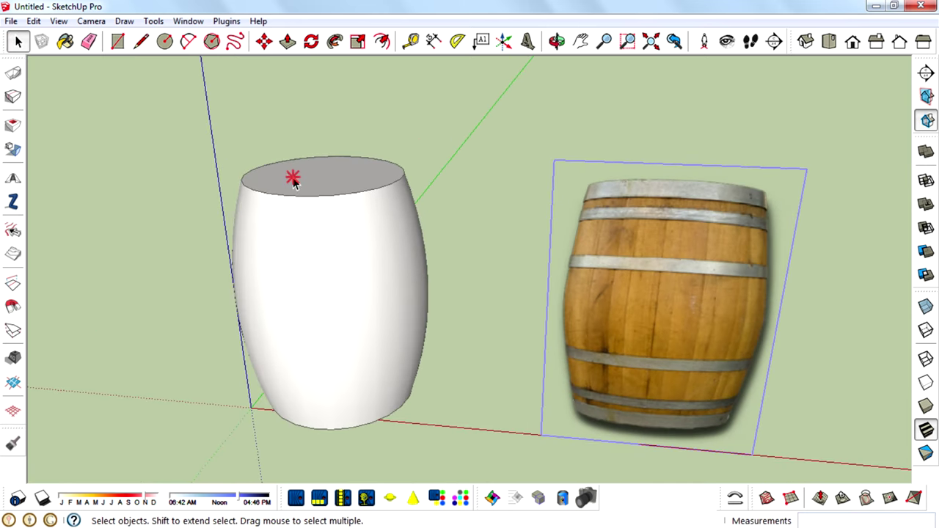
{"action": "middle_click_drag", "start_coordinate": [426, 276], "coordinate": [786, 71]}
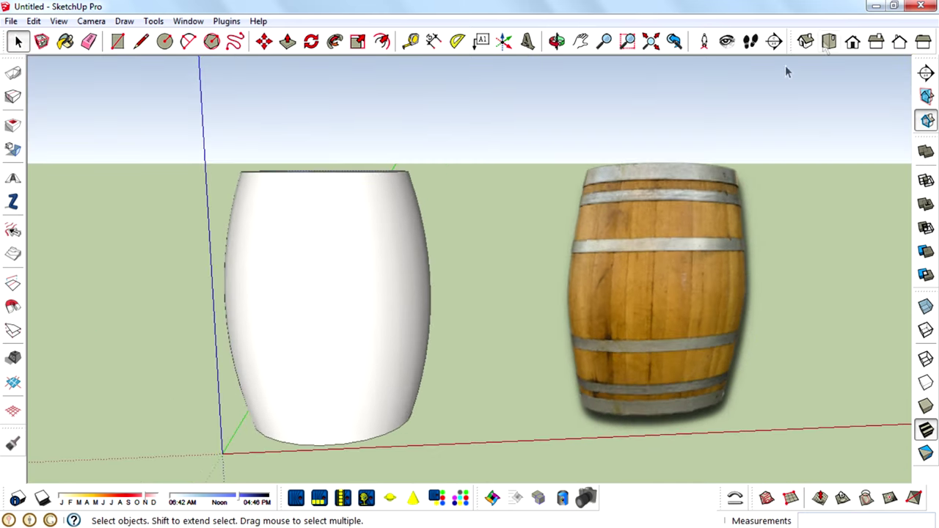
{"action": "left_click", "coordinate": [851, 43]}
{"action": "left_click", "coordinate": [265, 42]}
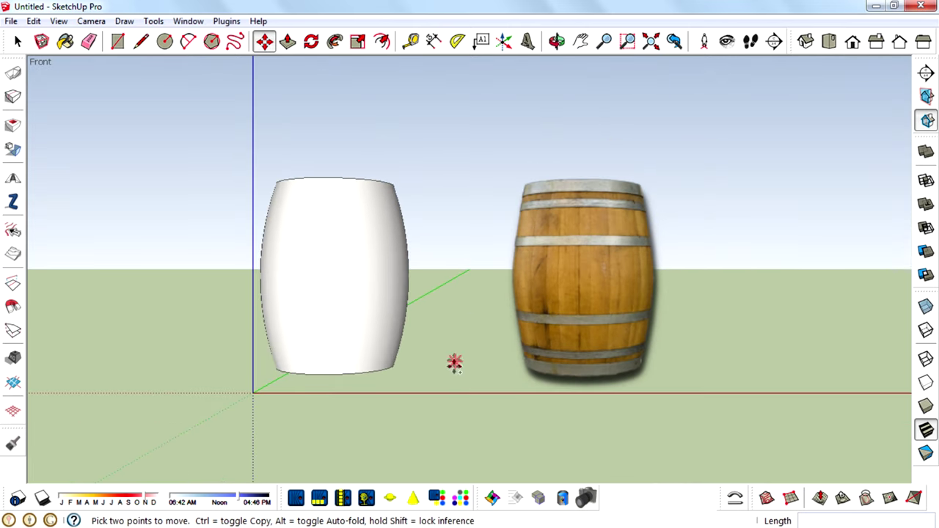
{"action": "key", "text": "ctrl"}
{"action": "left_click", "coordinate": [453, 363]}
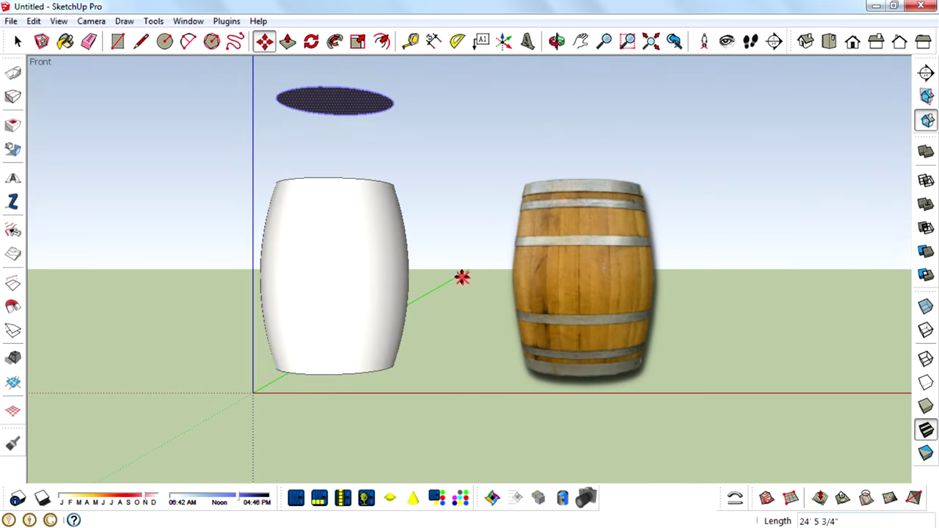
{"action": "middle_click_drag", "start_coordinate": [462, 276], "coordinate": [436, 399]}
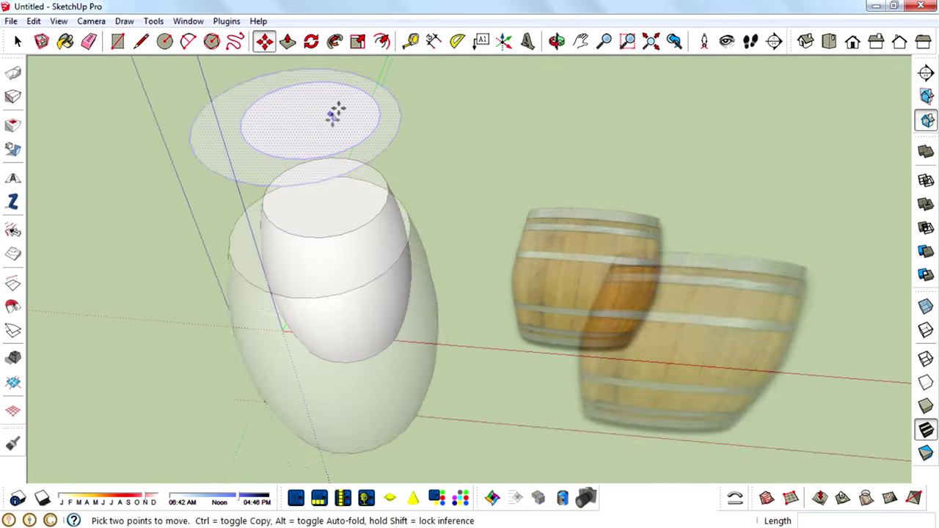
Step: Offset the copied circle inward by about 1' 11 1/4" and delete the inner face to leave a flat ring
{"action": "key", "text": "space"}
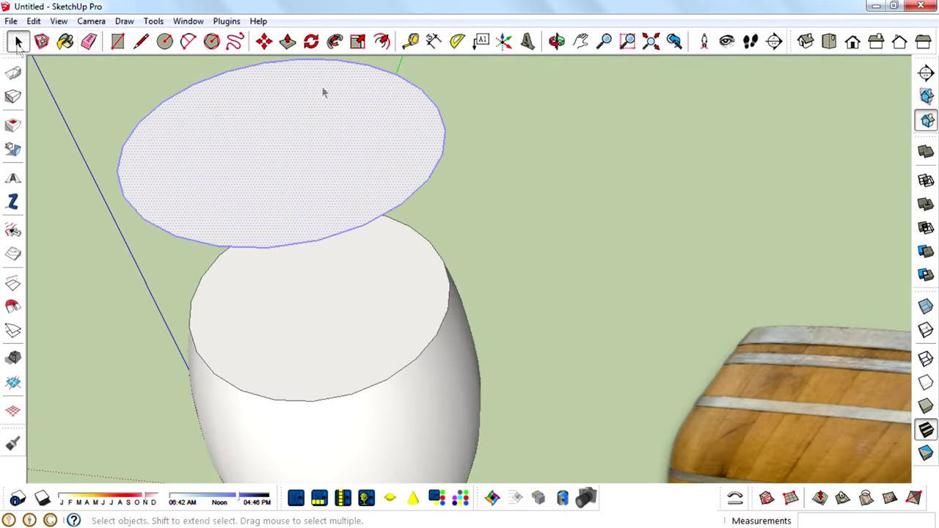
{"action": "left_click", "coordinate": [382, 41]}
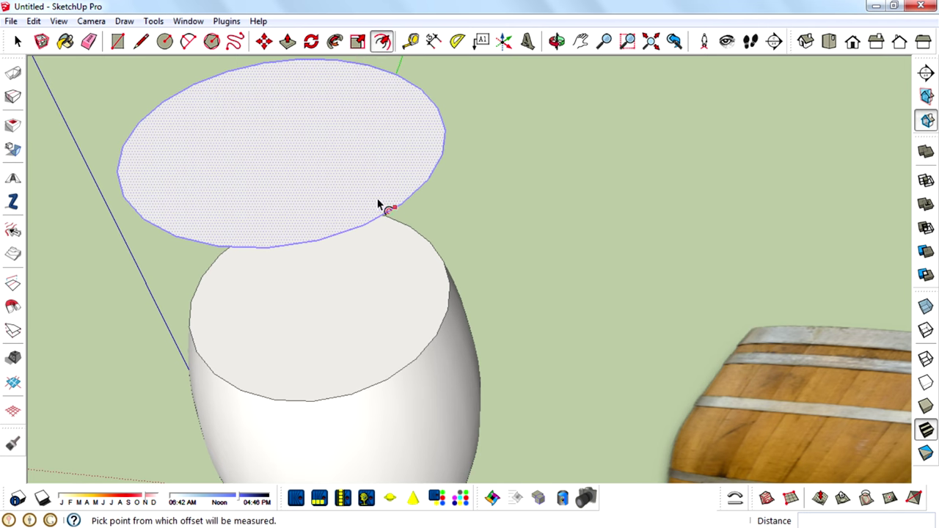
{"action": "left_click", "coordinate": [382, 205]}
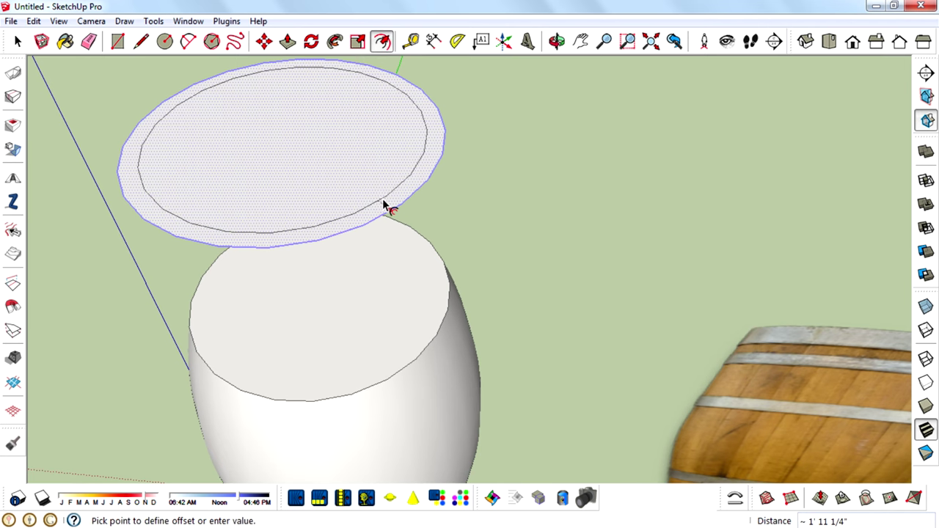
{"action": "left_click", "coordinate": [383, 205]}
{"action": "key", "text": "space"}
{"action": "left_click", "coordinate": [240, 151]}
{"action": "key", "text": "Delete"}
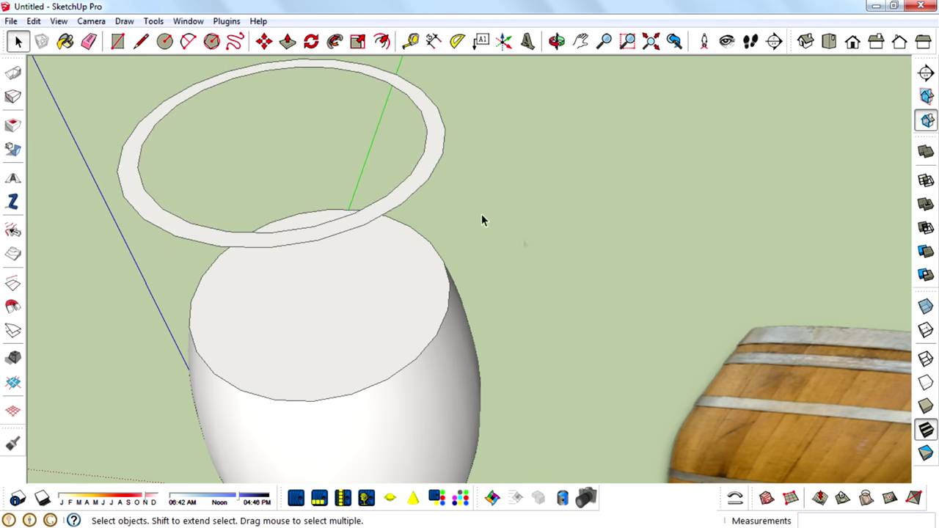
Step: Push/Pull the flat ring's face upward by about 1' 7 3/4" to give the hoop thickness
{"action": "scroll", "coordinate": [329, 184], "scroll_direction": "down", "scroll_amount": 3}
{"action": "scroll", "coordinate": [379, 224], "scroll_direction": "up", "scroll_amount": 2}
{"action": "middle_click_drag", "start_coordinate": [379, 224], "coordinate": [274, 58]}
{"action": "left_click", "coordinate": [287, 41]}
{"action": "left_click", "coordinate": [352, 205]}
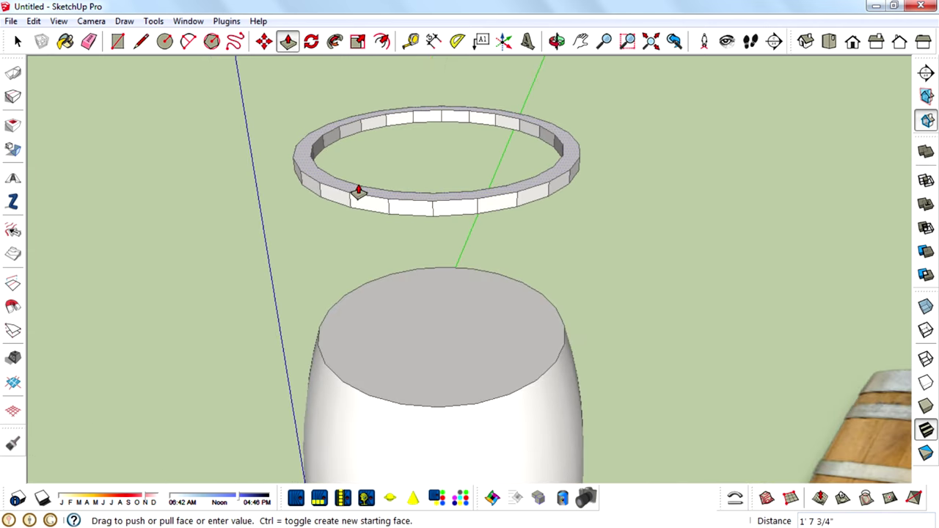
{"action": "left_click", "coordinate": [357, 185]}
Step: Raise the hoop's top face a further 4 3/4" with Push/Pull
{"action": "scroll", "coordinate": [528, 154], "scroll_direction": "up", "scroll_amount": 2}
{"action": "scroll", "coordinate": [526, 188], "scroll_direction": "down", "scroll_amount": 3}
{"action": "middle_click_drag", "start_coordinate": [494, 224], "coordinate": [356, 229]}
{"action": "left_click", "coordinate": [357, 228]}
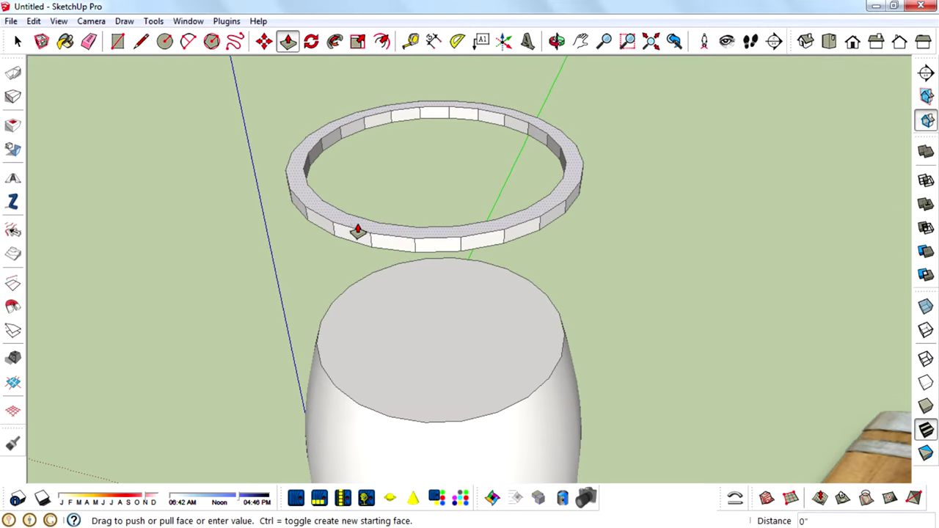
{"action": "left_click", "coordinate": [357, 228]}
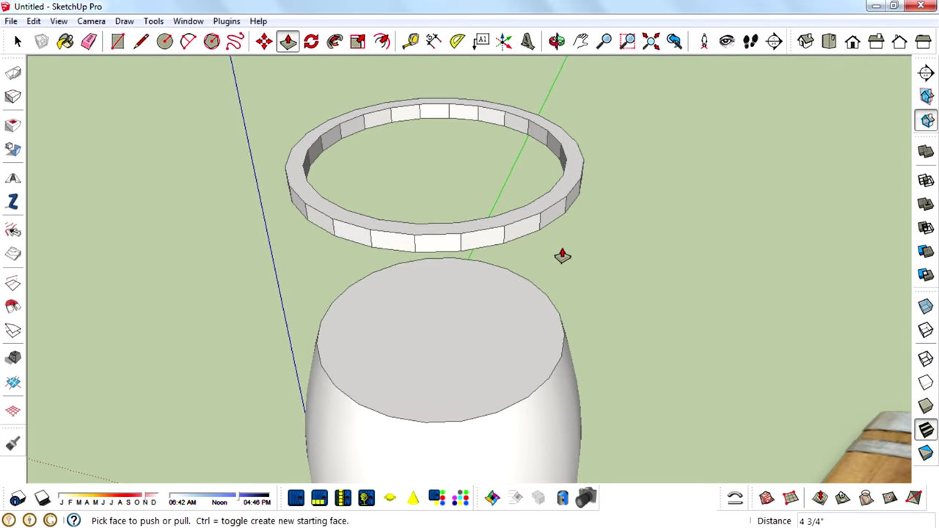
Step: Select the whole barrel body in front view and make it a component
{"action": "middle_click_drag", "start_coordinate": [587, 218], "coordinate": [707, 93]}
{"action": "left_click", "coordinate": [853, 42]}
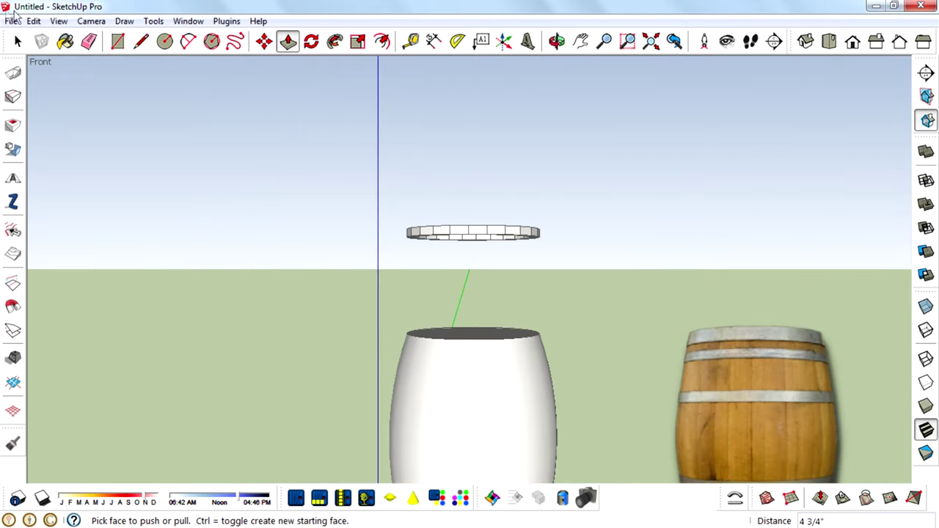
{"action": "key", "text": "space"}
{"action": "left_click_drag", "start_coordinate": [259, 201], "coordinate": [465, 425]}
{"action": "right_click", "coordinate": [349, 299]}
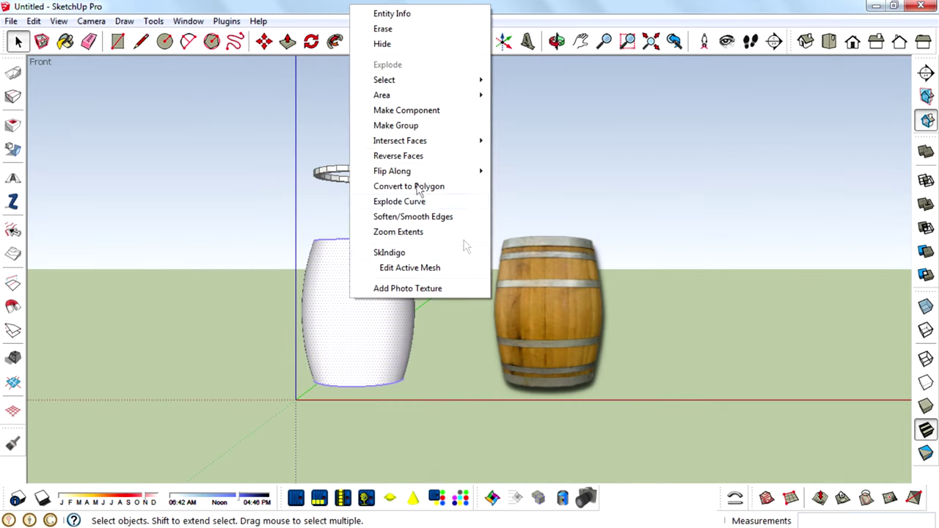
{"action": "left_click", "coordinate": [433, 110]}
{"action": "left_click", "coordinate": [486, 355]}
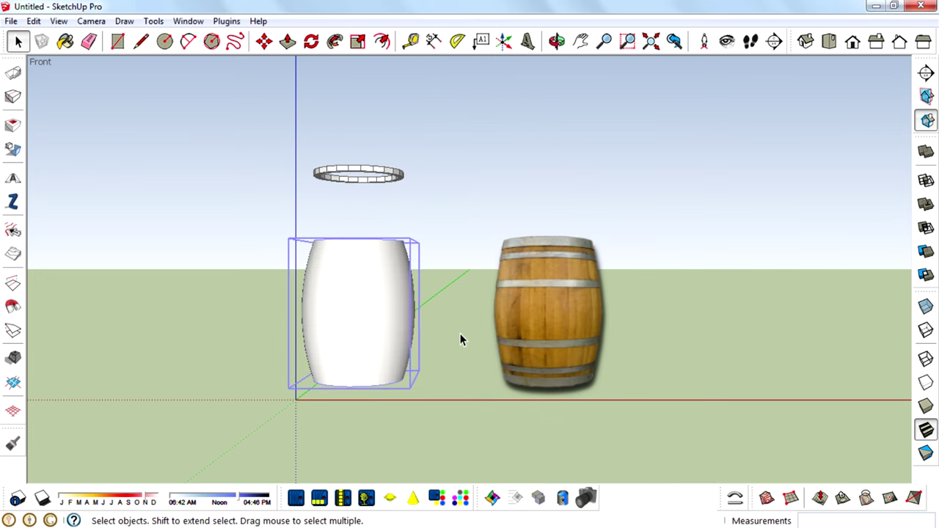
Step: Make the hoop ring a component and move it down to just above the barrel body
{"action": "left_click_drag", "start_coordinate": [292, 133], "coordinate": [495, 213]}
{"action": "key", "text": "g"}
{"action": "left_click", "coordinate": [489, 356]}
{"action": "scroll", "coordinate": [384, 154], "scroll_direction": "up", "scroll_amount": 5}
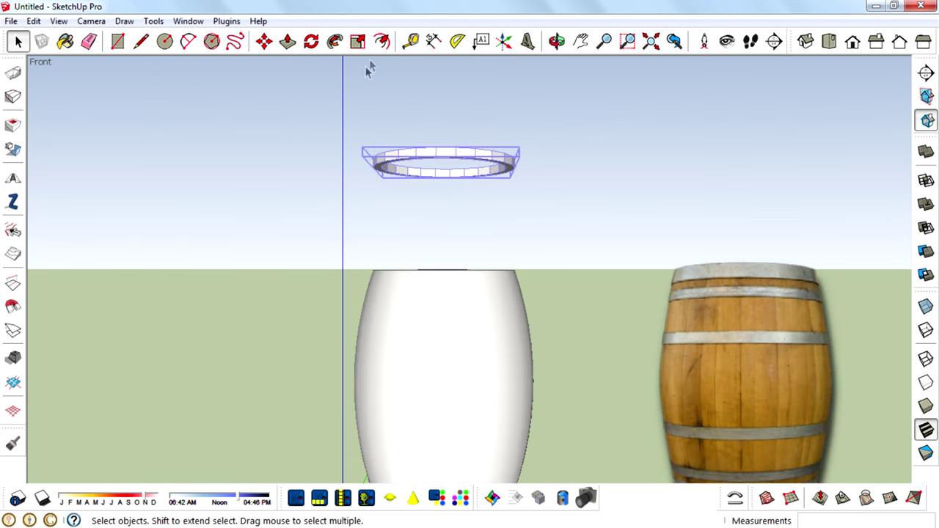
{"action": "key", "text": "m"}
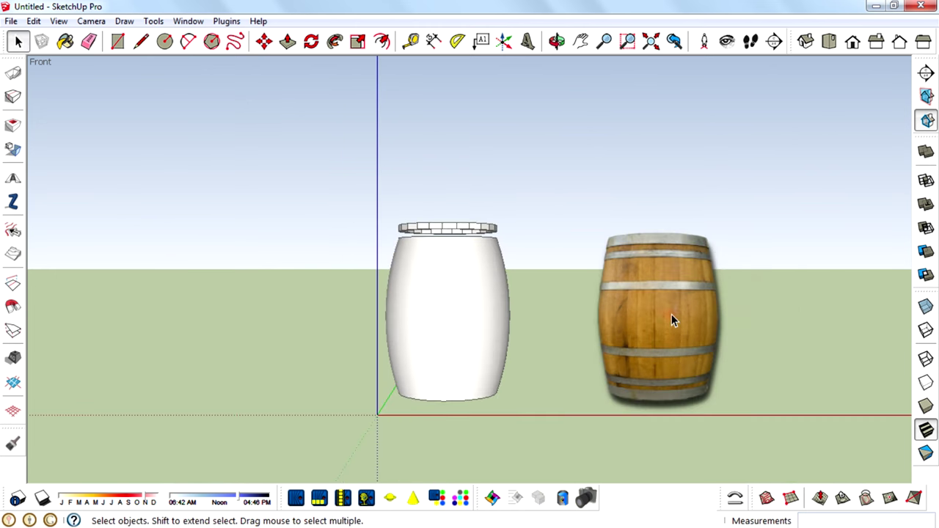
Step: Move the barrel reference image about 71' 11 1/4" along the red axis onto the barrel body and turn on X-ray display
{"action": "left_click", "coordinate": [673, 315]}
{"action": "left_click", "coordinate": [264, 41]}
{"action": "left_click", "coordinate": [833, 335]}
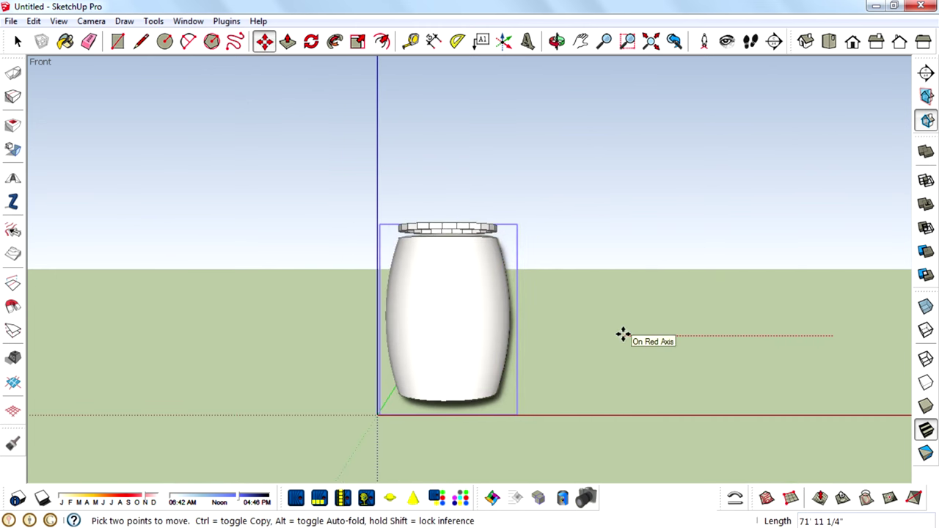
{"action": "left_click", "coordinate": [623, 335]}
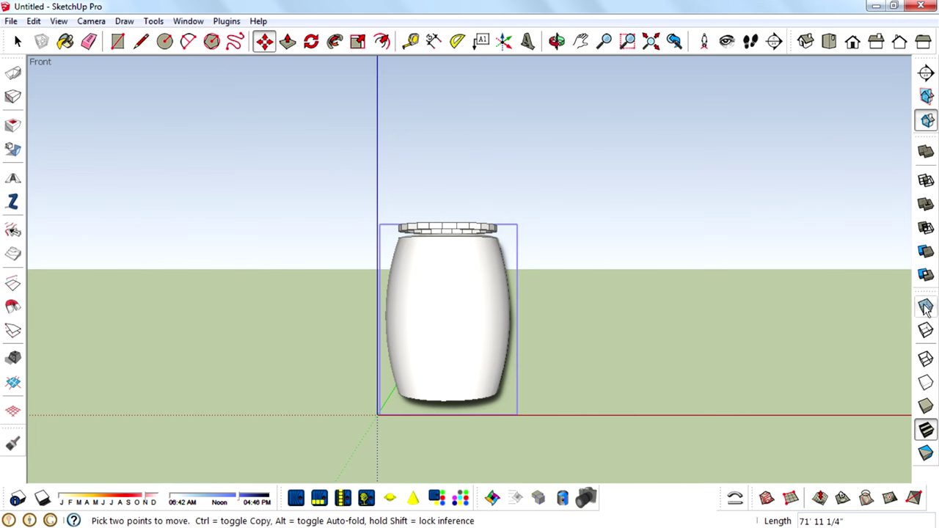
{"action": "left_click", "coordinate": [926, 308]}
Step: Scale the hoop ring uniformly about its center by 1.43
{"action": "left_click", "coordinate": [18, 44]}
{"action": "left_click", "coordinate": [344, 183]}
{"action": "scroll", "coordinate": [492, 239], "scroll_direction": "up", "scroll_amount": 4}
{"action": "left_click", "coordinate": [462, 230]}
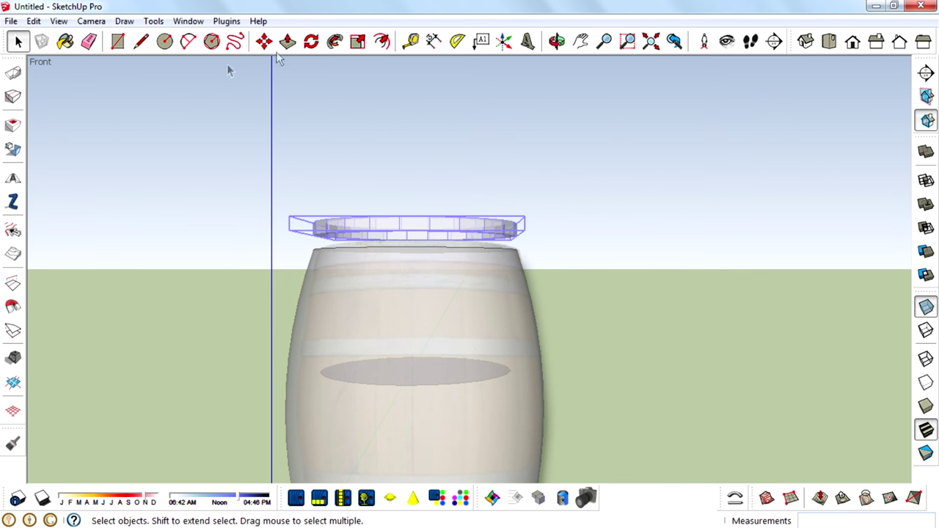
{"action": "left_click", "coordinate": [357, 41]}
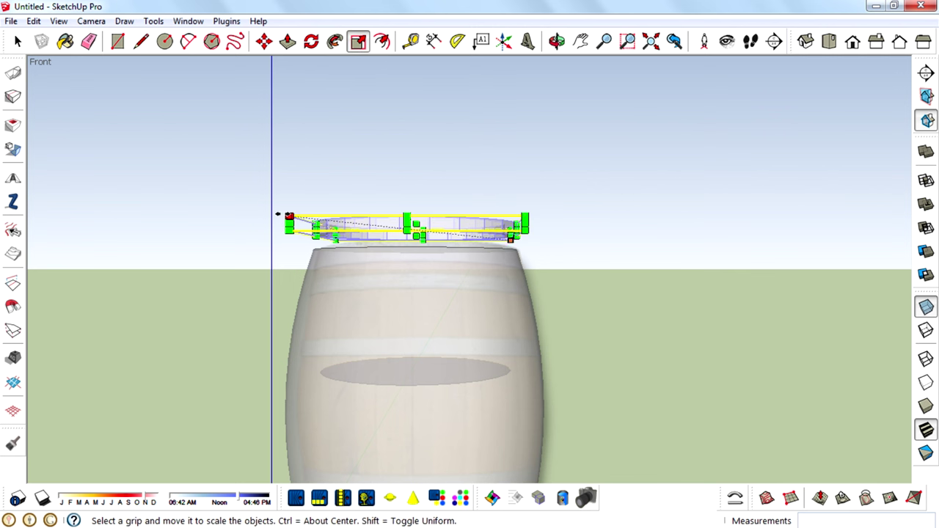
{"action": "left_click_drag", "start_coordinate": [279, 216], "coordinate": [219, 205]}
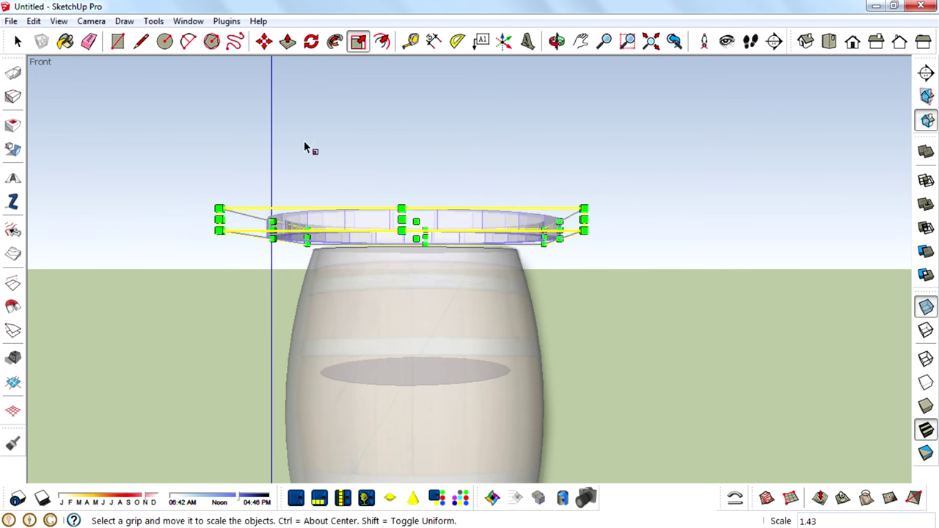
Step: Move the enlarged hoop ring straight down by about 9' 6" so that it surrounds the upper part of the barrel body
{"action": "left_click", "coordinate": [264, 41]}
{"action": "scroll", "coordinate": [531, 130], "scroll_direction": "down", "scroll_amount": 2}
{"action": "scroll", "coordinate": [408, 163], "scroll_direction": "up", "scroll_amount": 3}
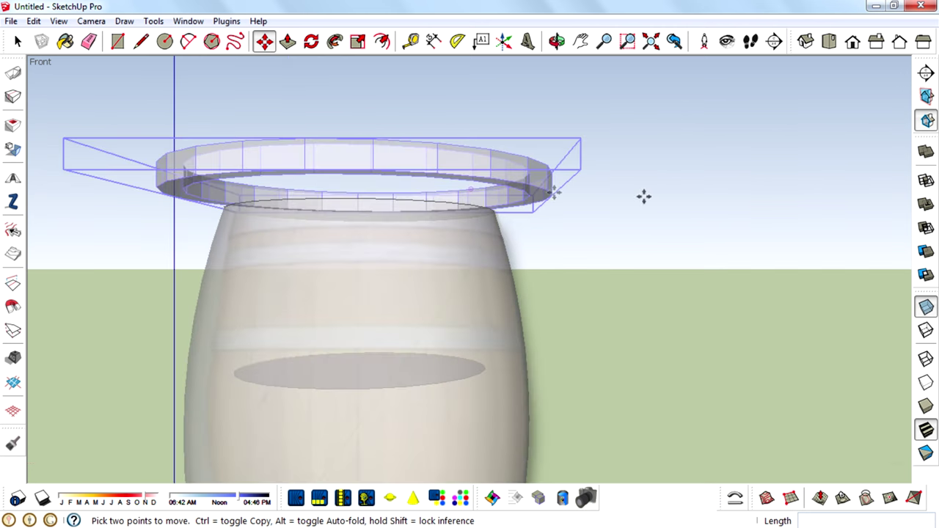
{"action": "left_click", "coordinate": [665, 193]}
{"action": "left_click", "coordinate": [666, 261]}
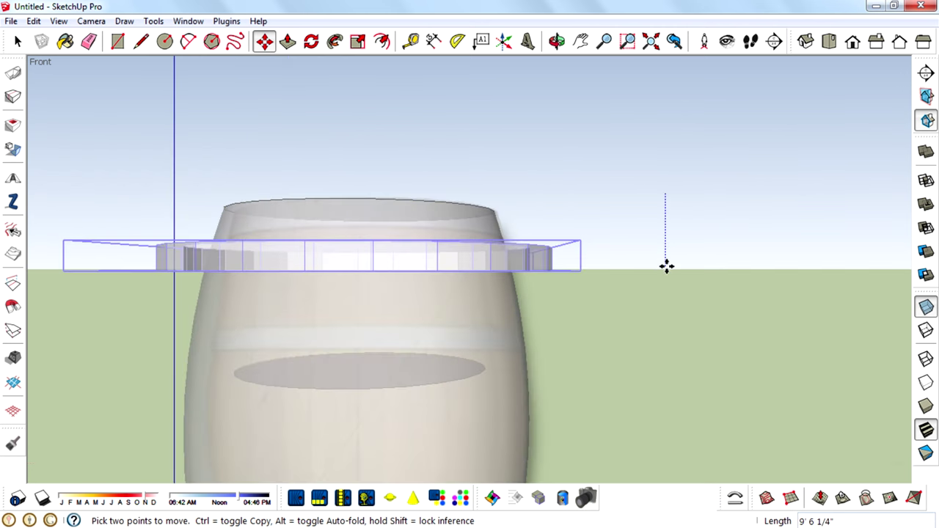
Step: Copy the hoop ring straight down to the next metal band of the reference image and clear the selection
{"action": "scroll", "coordinate": [533, 96], "scroll_direction": "down", "scroll_amount": 2}
{"action": "scroll", "coordinate": [602, 213], "scroll_direction": "up", "scroll_amount": 2}
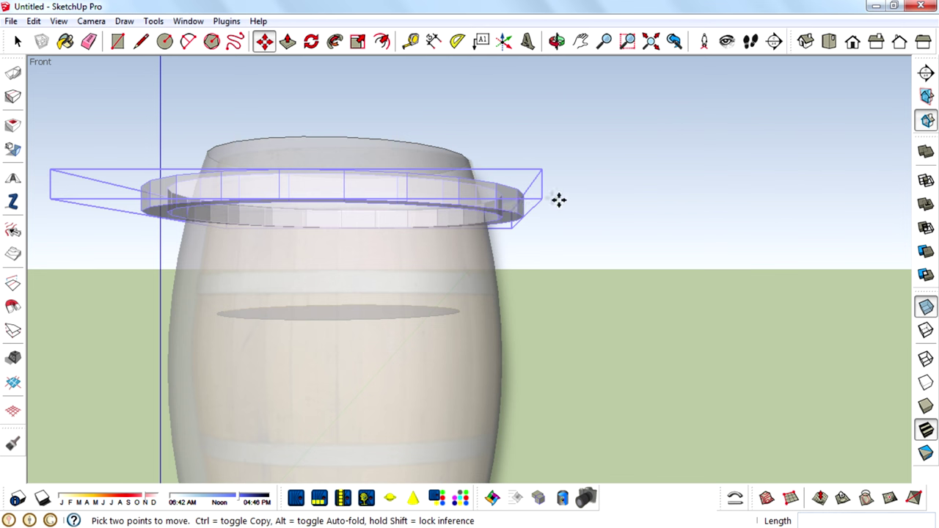
{"action": "key", "text": "ctrl"}
{"action": "left_click", "coordinate": [589, 208]}
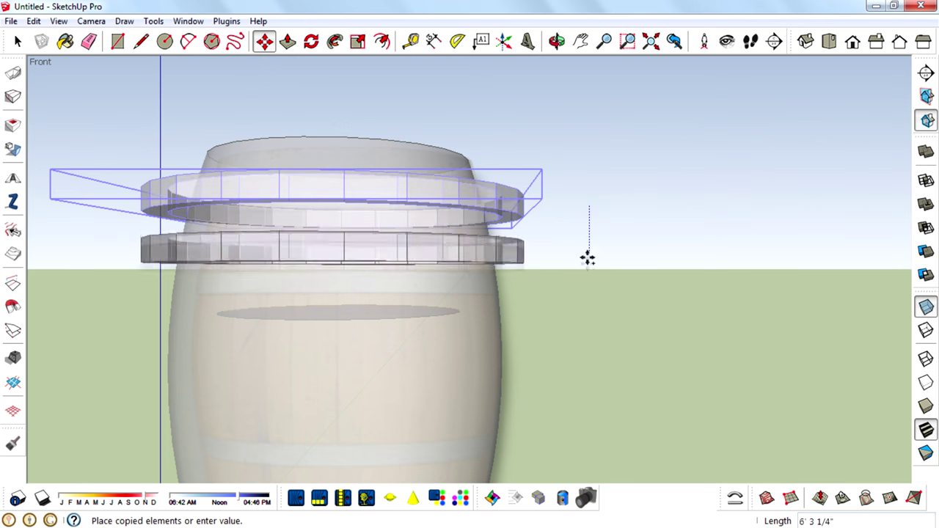
{"action": "left_click", "coordinate": [589, 276]}
{"action": "scroll", "coordinate": [574, 224], "scroll_direction": "down", "scroll_amount": 3}
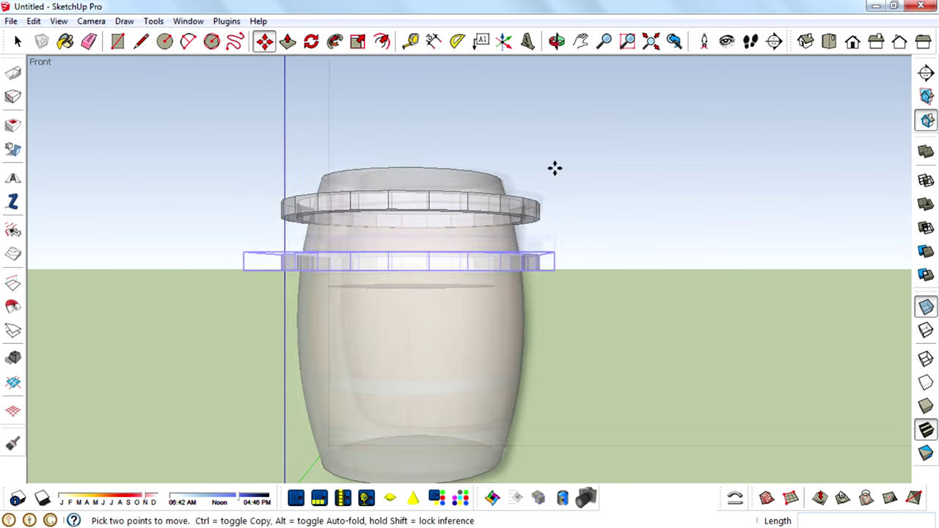
{"action": "scroll", "coordinate": [596, 287], "scroll_direction": "up", "scroll_amount": 2}
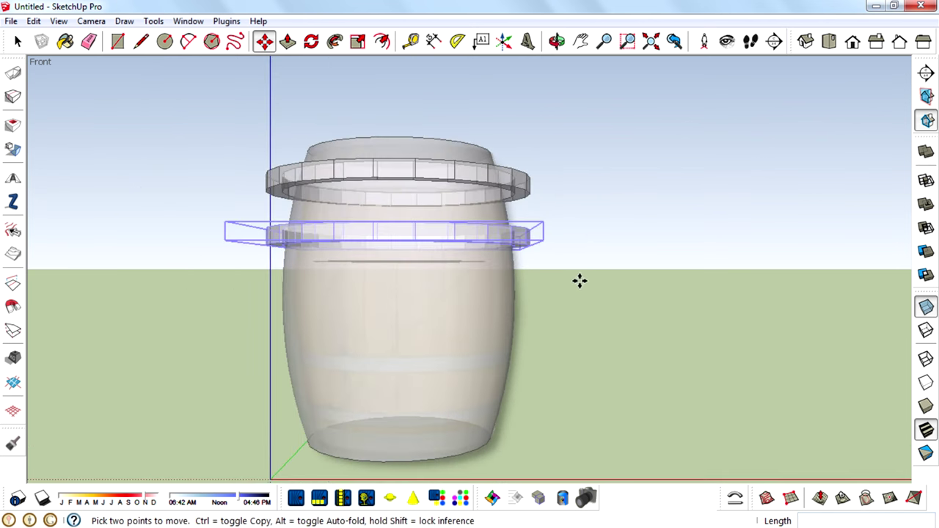
{"action": "scroll", "coordinate": [579, 280], "scroll_direction": "up", "scroll_amount": 2}
{"action": "key", "text": "space"}
{"action": "left_click", "coordinate": [551, 192]}
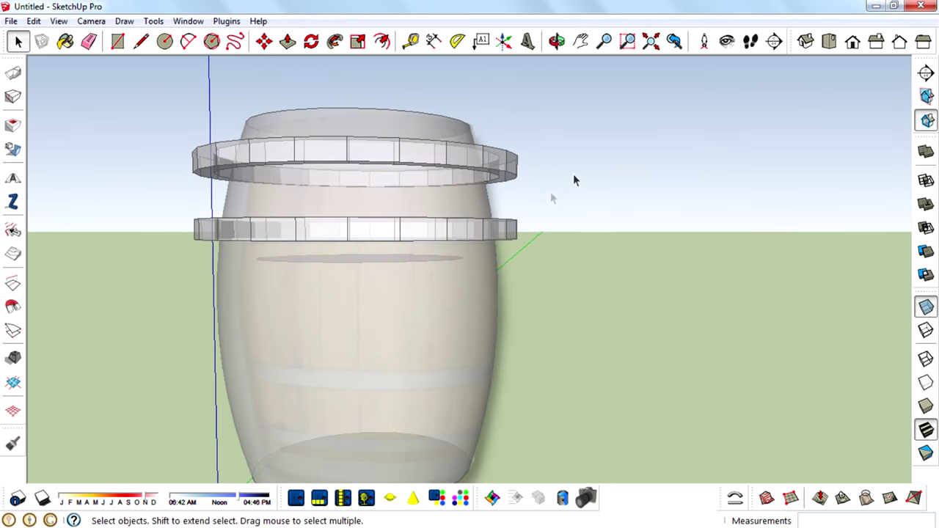
Step: Turn off X-ray display and scale the upper hoop down uniformly about its center to fit around the barrel body
{"action": "middle_click_drag", "start_coordinate": [573, 174], "coordinate": [556, 276]}
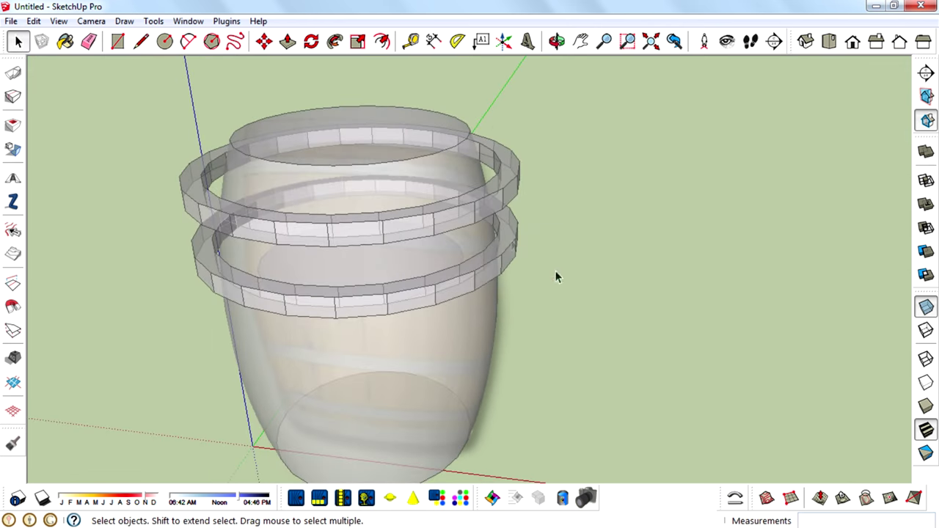
{"action": "left_click", "coordinate": [927, 306]}
{"action": "middle_click_drag", "start_coordinate": [592, 330], "coordinate": [511, 316]}
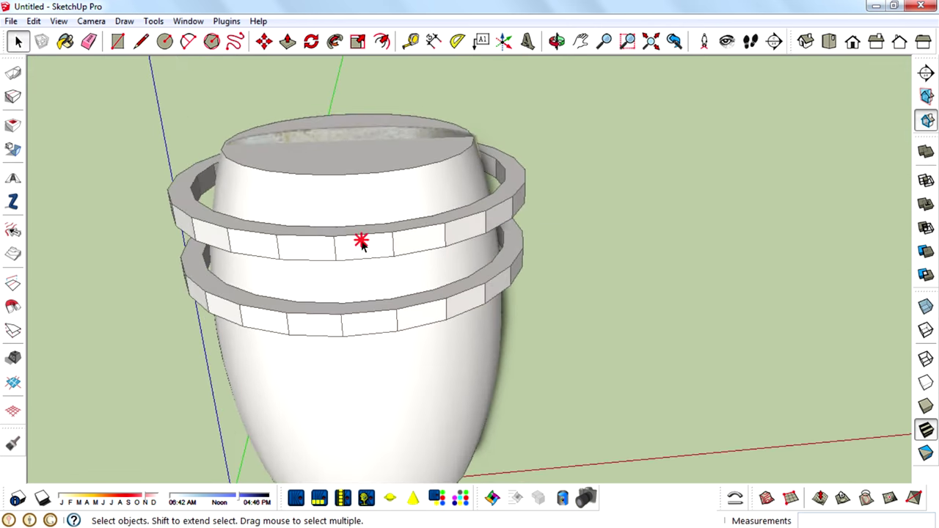
{"action": "left_click", "coordinate": [361, 244]}
{"action": "middle_click_drag", "start_coordinate": [361, 245], "coordinate": [349, 44]}
{"action": "left_click", "coordinate": [359, 42]}
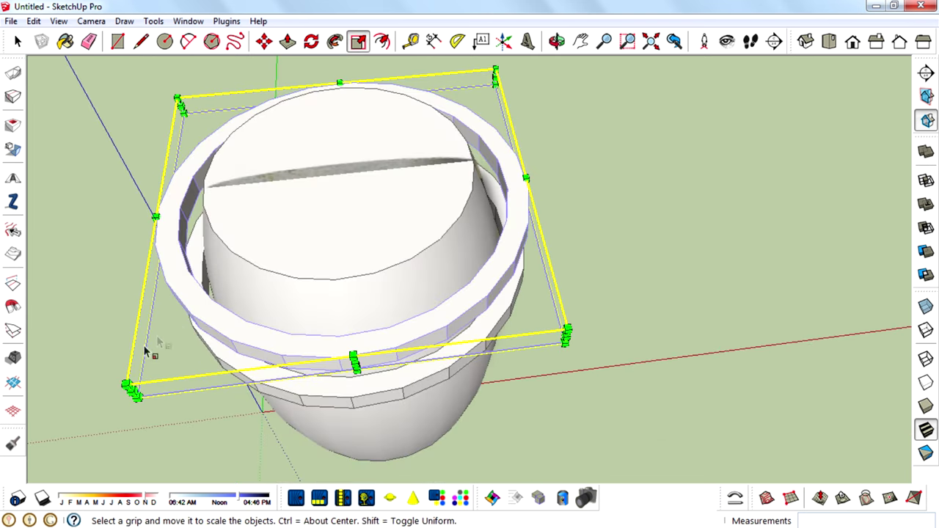
{"action": "left_click_drag", "start_coordinate": [132, 383], "coordinate": [173, 342]}
Step: Scale the lower hoop down uniformly about its center until it sits close around the barrel body
{"action": "middle_click_drag", "start_coordinate": [310, 289], "coordinate": [456, 236]}
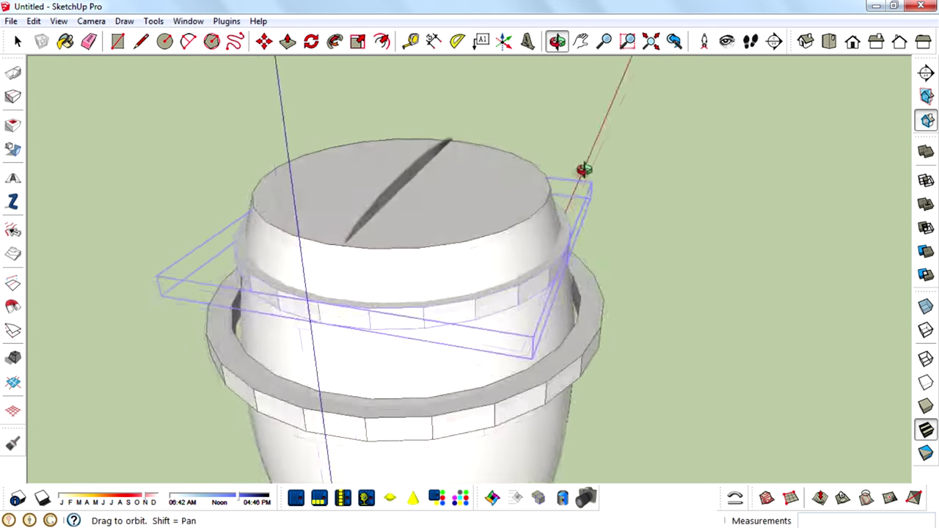
{"action": "middle_click_drag", "start_coordinate": [584, 171], "coordinate": [616, 85]}
{"action": "left_click", "coordinate": [18, 43]}
{"action": "left_click", "coordinate": [335, 303]}
{"action": "middle_click_drag", "start_coordinate": [503, 308], "coordinate": [335, 60]}
{"action": "left_click", "coordinate": [359, 44]}
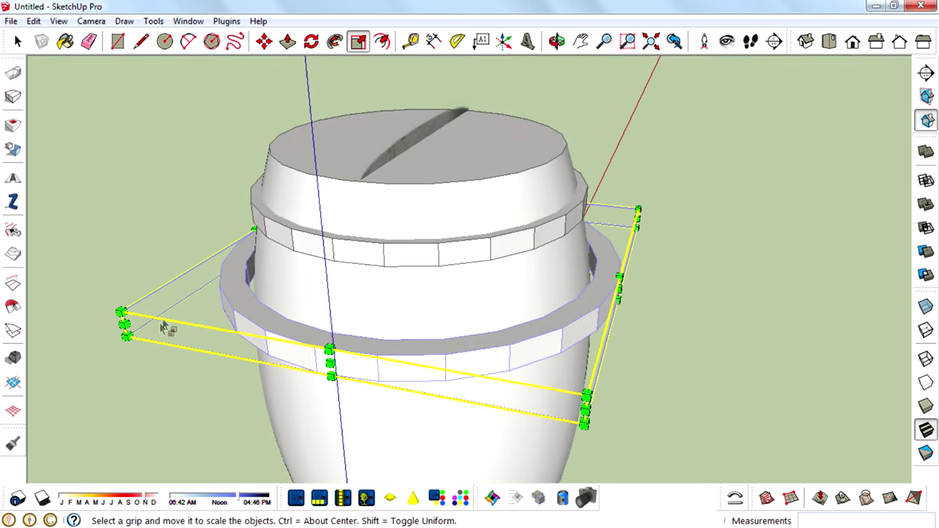
{"action": "left_click_drag", "start_coordinate": [122, 311], "coordinate": [161, 307]}
Step: Tighten the upper hoop by scaling it uniformly about its center by 0.98
{"action": "middle_click_drag", "start_coordinate": [668, 331], "coordinate": [455, 367]}
{"action": "left_click", "coordinate": [13, 42]}
{"action": "left_click", "coordinate": [435, 332]}
{"action": "left_click", "coordinate": [357, 43]}
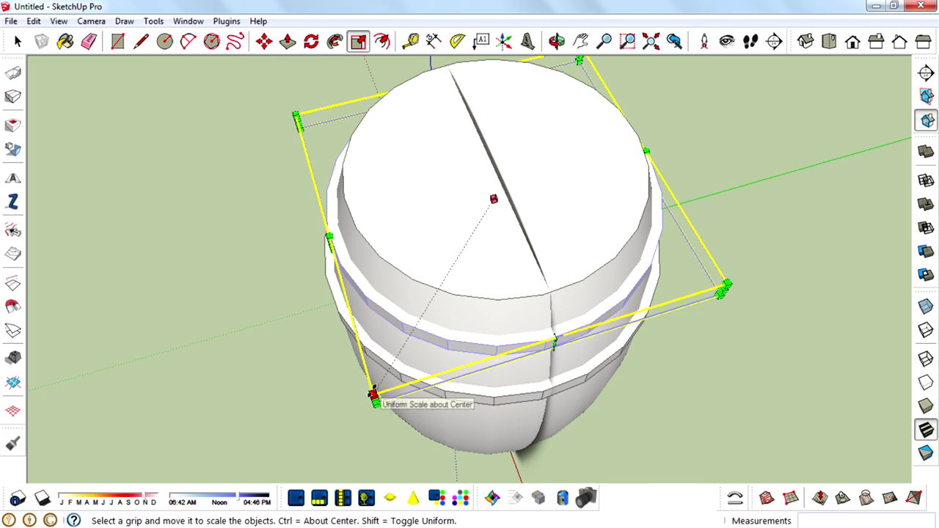
{"action": "left_click_drag", "start_coordinate": [372, 394], "coordinate": [375, 391]}
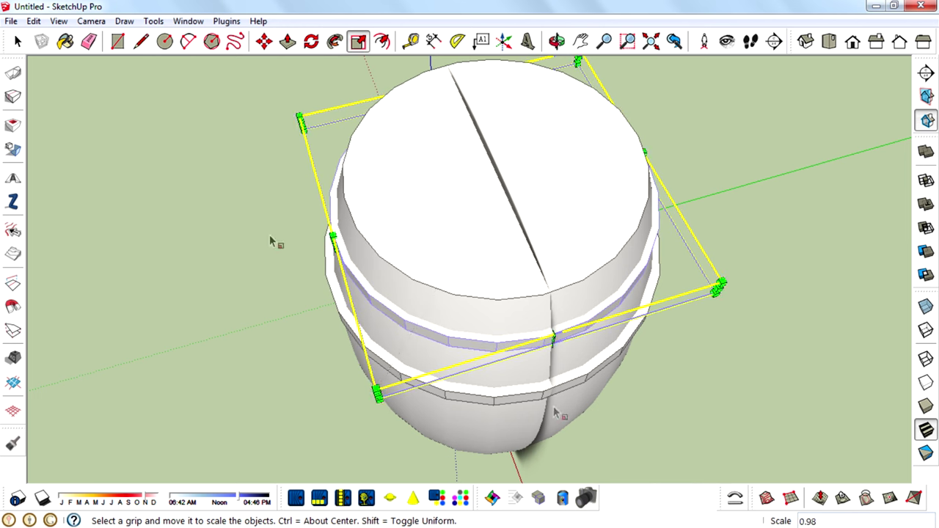
Step: Tighten the lower hoop by scaling it uniformly about its center by 0.98
{"action": "left_click", "coordinate": [16, 42]}
{"action": "key", "text": "ctrl+z"}
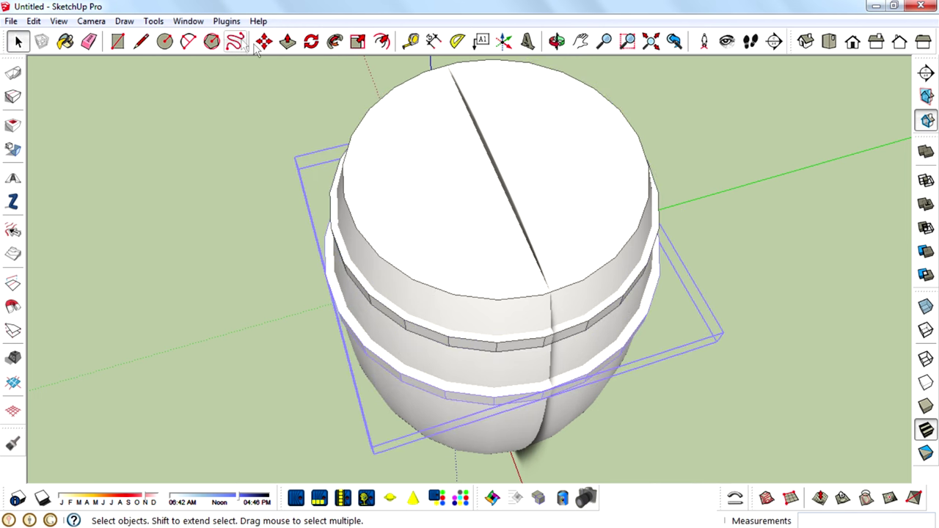
{"action": "left_click", "coordinate": [356, 43]}
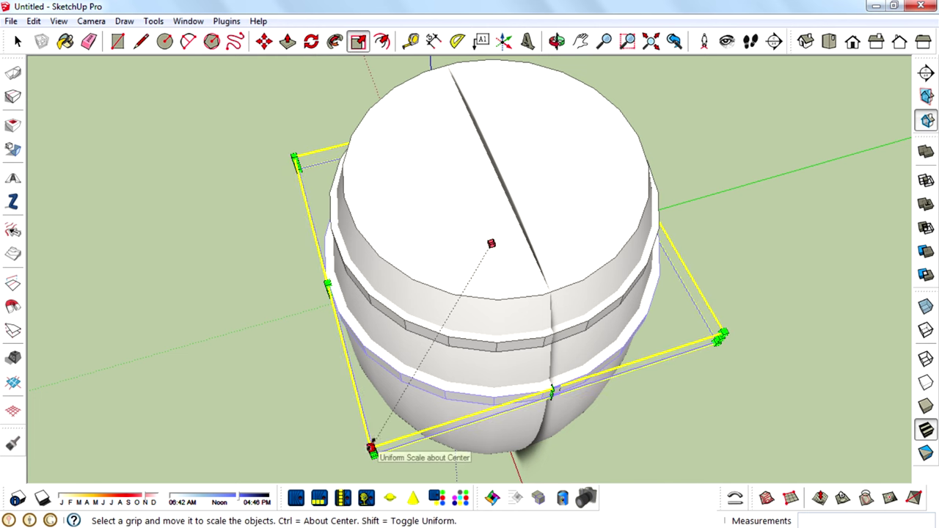
{"action": "left_click_drag", "start_coordinate": [371, 449], "coordinate": [376, 443]}
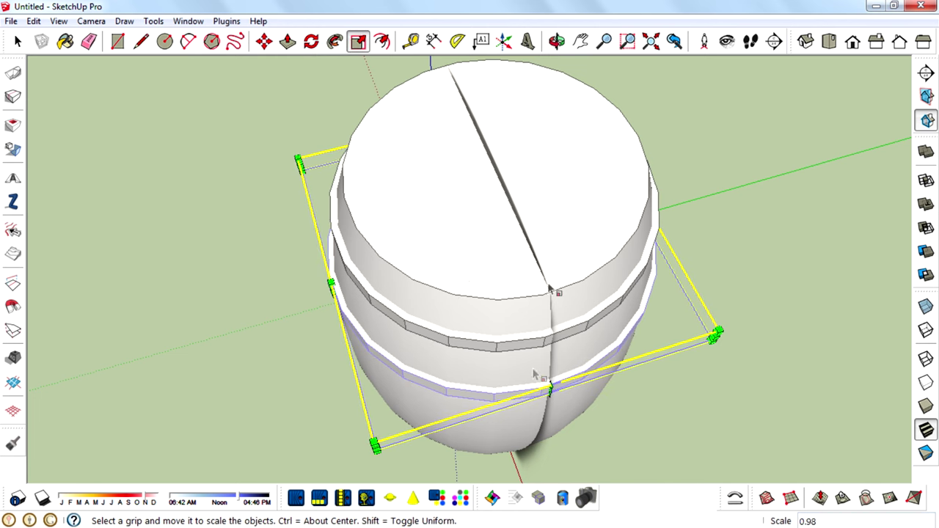
{"action": "scroll", "coordinate": [533, 169], "scroll_direction": "down", "scroll_amount": 1}
{"action": "left_click", "coordinate": [17, 41]}
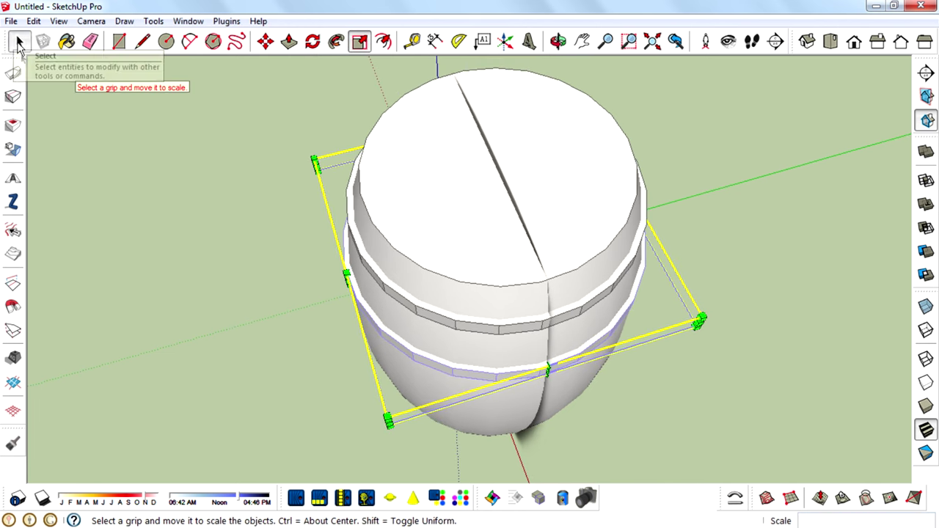
Step: Select both upper hoops and copy them straight up along the blue axis to above the barrel
{"action": "left_click", "coordinate": [108, 125]}
{"action": "middle_click_drag", "start_coordinate": [455, 338], "coordinate": [553, 272]}
{"action": "left_click", "coordinate": [497, 262]}
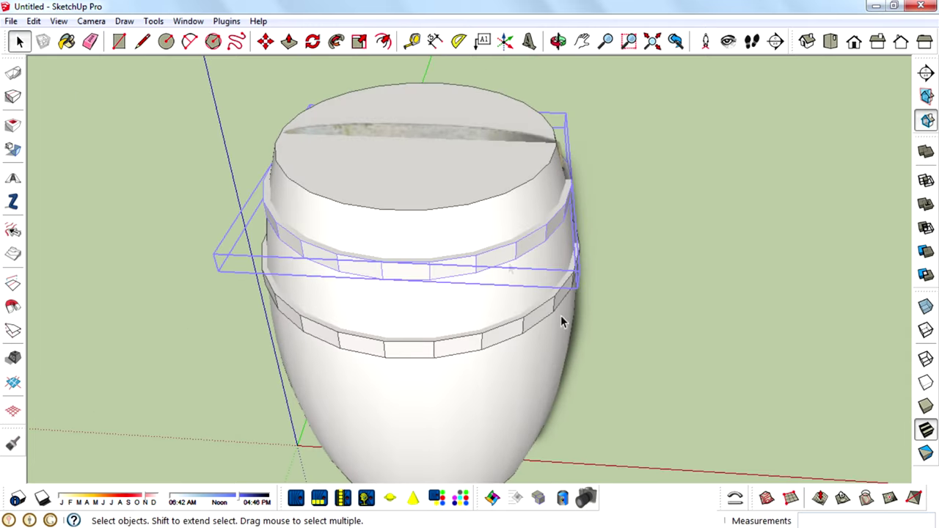
{"action": "left_click", "coordinate": [515, 336], "text": "shift"}
{"action": "middle_click_drag", "start_coordinate": [608, 403], "coordinate": [656, 271]}
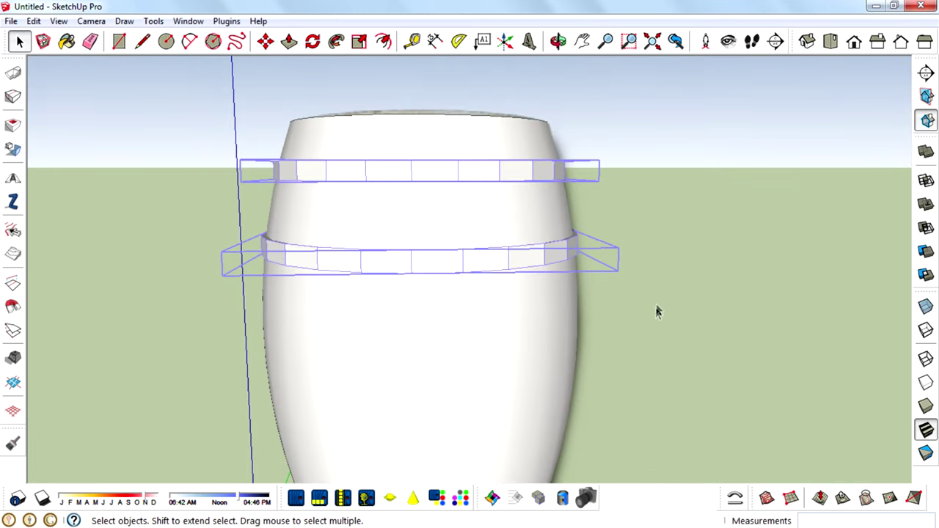
{"action": "scroll", "coordinate": [670, 230], "scroll_direction": "down", "scroll_amount": 3}
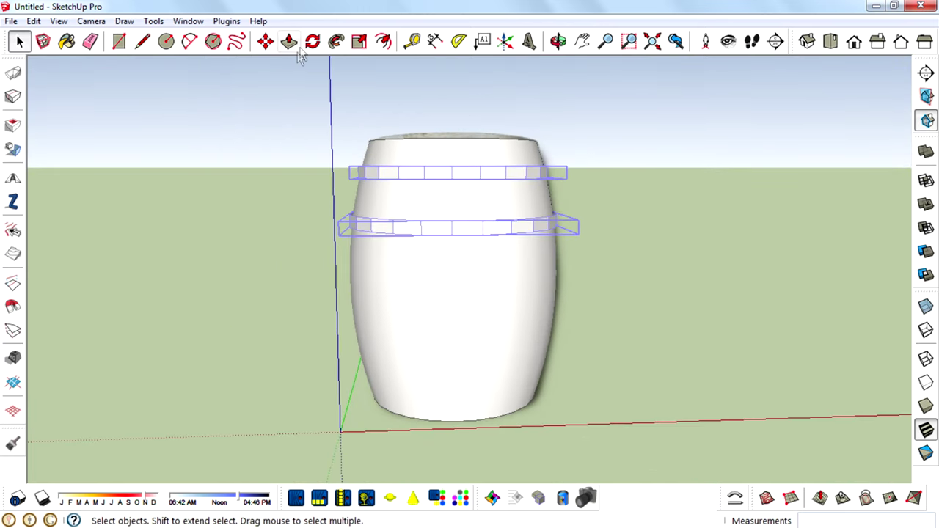
{"action": "left_click", "coordinate": [265, 41]}
{"action": "scroll", "coordinate": [502, 323], "scroll_direction": "down", "scroll_amount": 2}
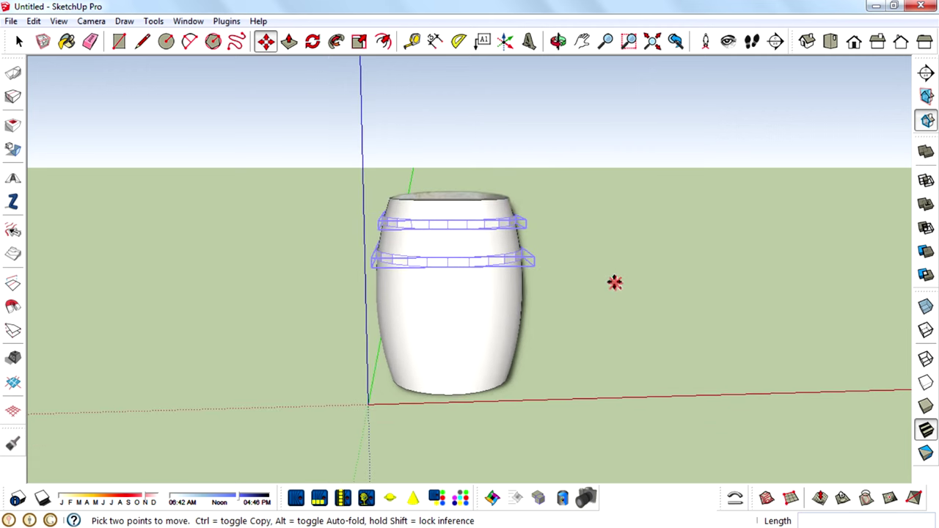
{"action": "key", "text": "ctrl"}
{"action": "left_click", "coordinate": [615, 283]}
{"action": "left_click", "coordinate": [608, 196]}
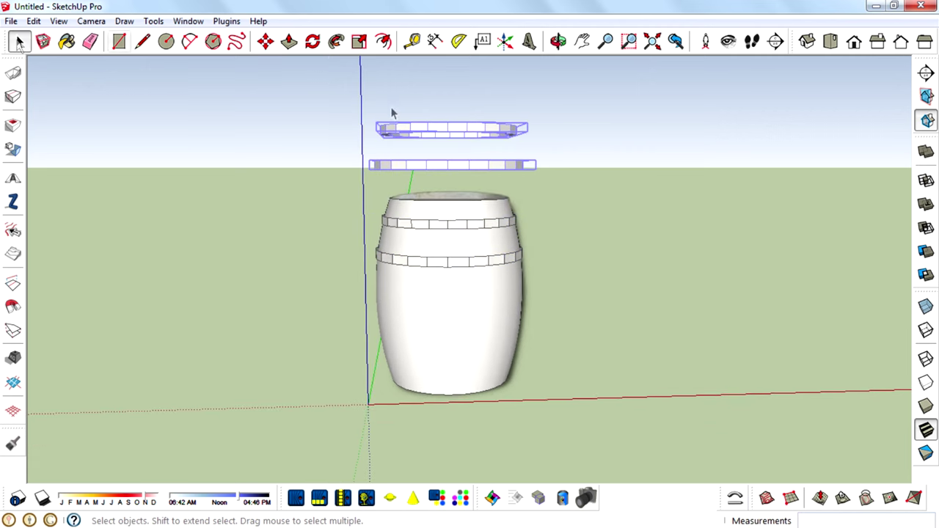
Step: Flip the two copied hoops along the blue direction
{"action": "right_click", "coordinate": [474, 132]}
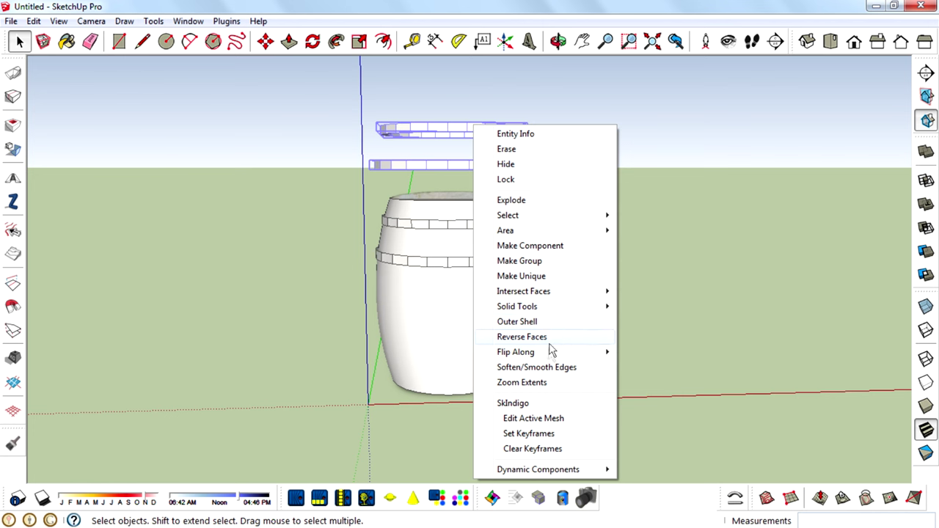
{"action": "mouse_move", "coordinate": [551, 352]}
{"action": "left_click", "coordinate": [662, 382]}
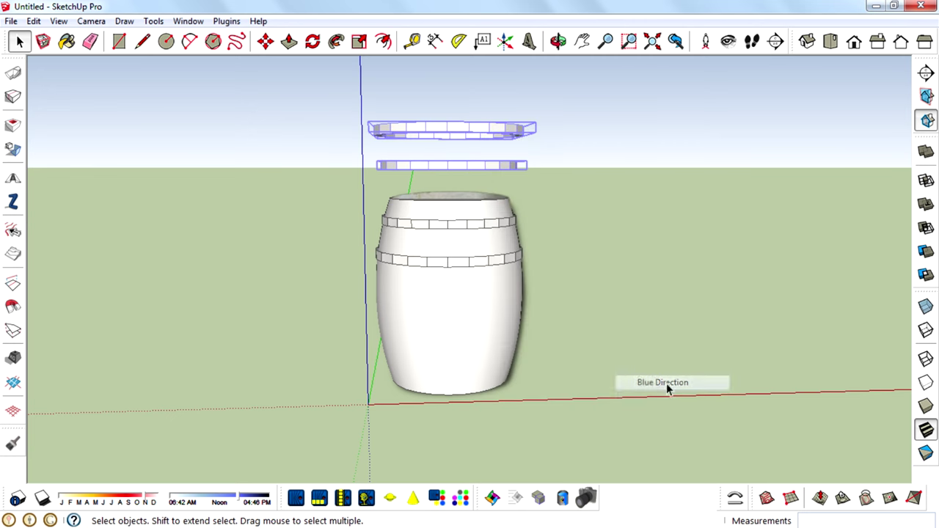
Step: Move the flipped hoops about 59' 1 1/4" straight down onto the lower part of the barrel
{"action": "left_click", "coordinate": [637, 149]}
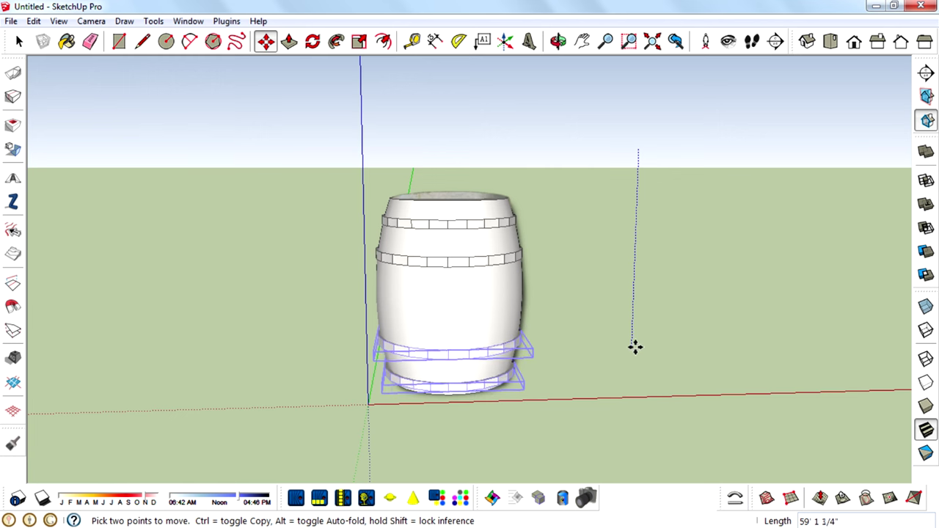
{"action": "scroll", "coordinate": [544, 376], "scroll_direction": "up", "scroll_amount": 4}
{"action": "middle_click_drag", "start_coordinate": [534, 364], "coordinate": [465, 346]}
{"action": "scroll", "coordinate": [542, 367], "scroll_direction": "down", "scroll_amount": 4}
Step: Fine-tune the height of the two lower hoops by moving them about 2' 9 1/4" along the blue axis
{"action": "scroll", "coordinate": [587, 359], "scroll_direction": "up", "scroll_amount": 5}
{"action": "middle_click_drag", "start_coordinate": [585, 320], "coordinate": [832, 297]}
{"action": "scroll", "coordinate": [608, 329], "scroll_direction": "up", "scroll_amount": 5}
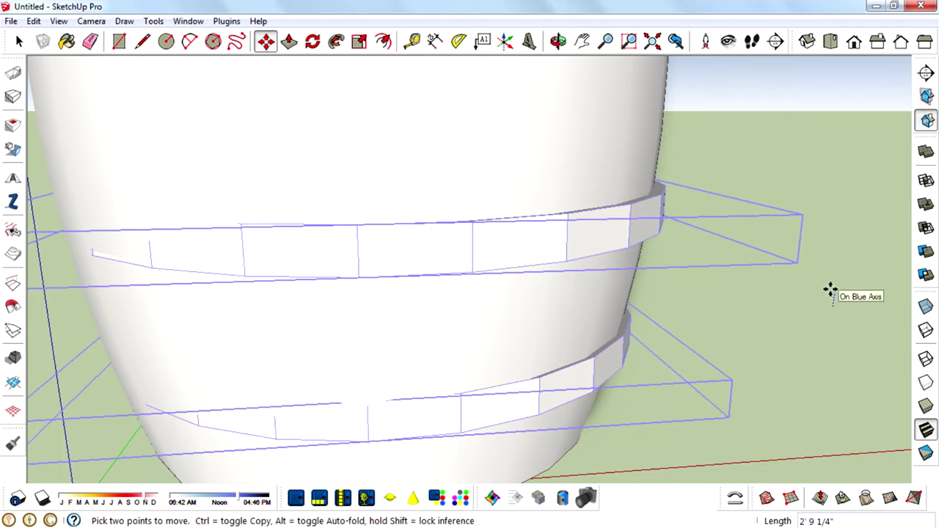
{"action": "scroll", "coordinate": [832, 289], "scroll_direction": "down", "scroll_amount": 4}
{"action": "middle_click_drag", "start_coordinate": [740, 250], "coordinate": [565, 266]}
{"action": "scroll", "coordinate": [574, 367], "scroll_direction": "up", "scroll_amount": 4}
{"action": "middle_click_drag", "start_coordinate": [573, 349], "coordinate": [631, 366]}
{"action": "left_click", "coordinate": [854, 41]}
{"action": "middle_click_drag", "start_coordinate": [765, 421], "coordinate": [312, 345]}
{"action": "middle_click_drag", "start_coordinate": [317, 283], "coordinate": [572, 396]}
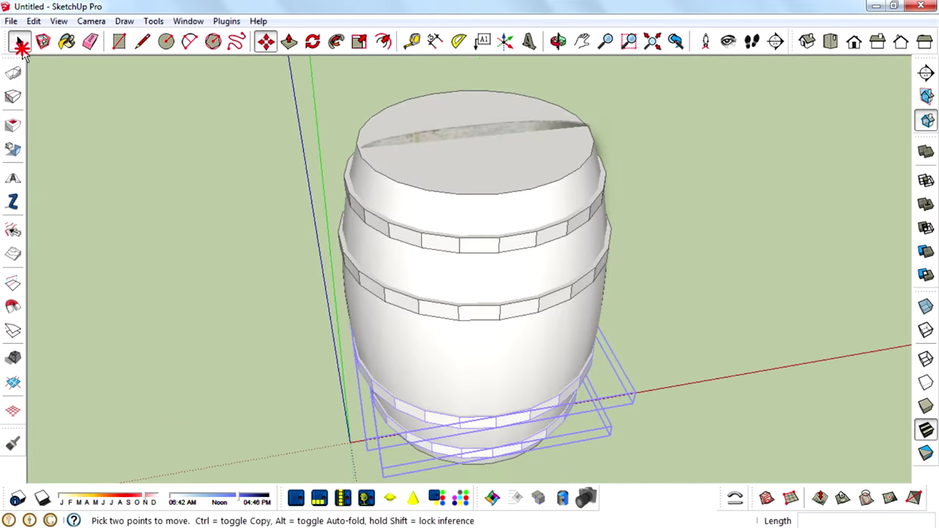
Step: Edit the uppermost hoop component and scale its top face down about its center to taper the hoop against the barrel
{"action": "scroll", "coordinate": [503, 202], "scroll_direction": "up", "scroll_amount": 3}
{"action": "middle_click_drag", "start_coordinate": [503, 203], "coordinate": [459, 46]}
{"action": "scroll", "coordinate": [504, 103], "scroll_direction": "up", "scroll_amount": 2}
{"action": "middle_click_drag", "start_coordinate": [505, 107], "coordinate": [452, 227]}
{"action": "right_click", "coordinate": [457, 236]}
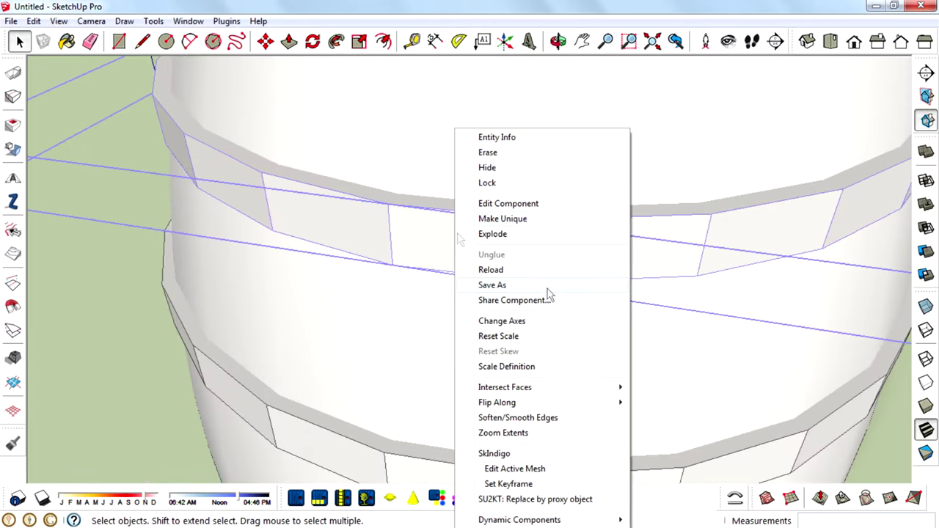
{"action": "left_click", "coordinate": [523, 205]}
{"action": "scroll", "coordinate": [459, 209], "scroll_direction": "up", "scroll_amount": 2}
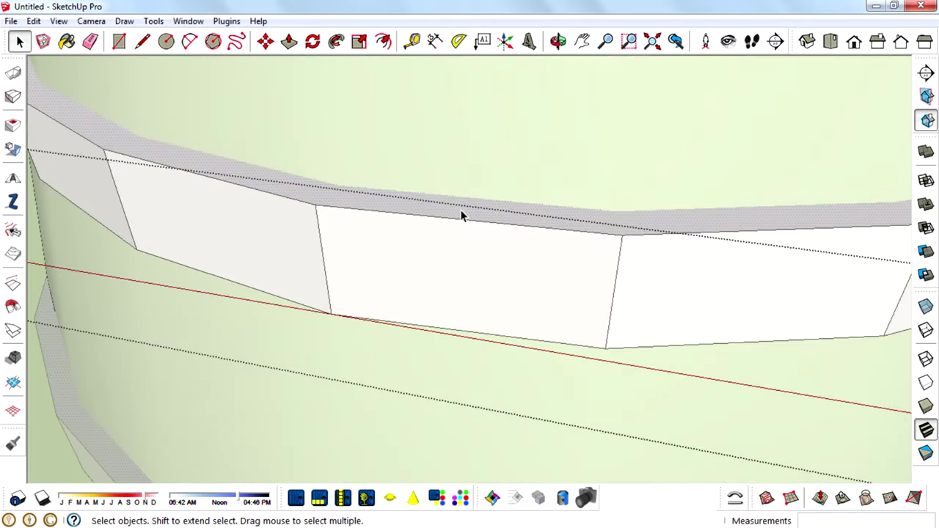
{"action": "left_click", "coordinate": [359, 41]}
{"action": "scroll", "coordinate": [415, 325], "scroll_direction": "down", "scroll_amount": 2}
{"action": "scroll", "coordinate": [136, 220], "scroll_direction": "down", "scroll_amount": 2}
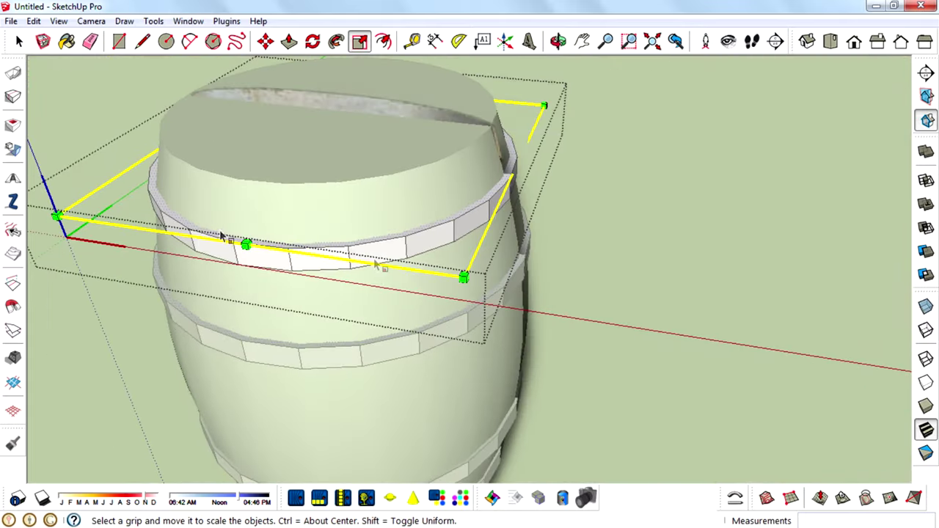
{"action": "scroll", "coordinate": [57, 214], "scroll_direction": "up", "scroll_amount": 2}
{"action": "left_click_drag", "start_coordinate": [65, 215], "coordinate": [64, 213], "text": "ctrl"}
{"action": "scroll", "coordinate": [416, 255], "scroll_direction": "up", "scroll_amount": 2}
{"action": "scroll", "coordinate": [513, 256], "scroll_direction": "down", "scroll_amount": 2}
{"action": "scroll", "coordinate": [603, 277], "scroll_direction": "down", "scroll_amount": 1}
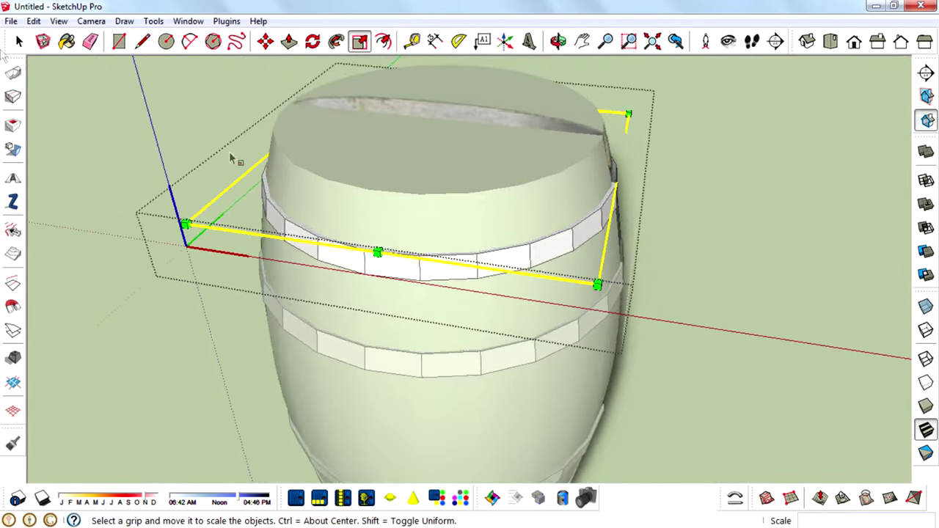
{"action": "left_click", "coordinate": [17, 42]}
{"action": "left_click", "coordinate": [92, 130]}
Step: Examine how the four hoops fit around the barrel body from several angles
{"action": "scroll", "coordinate": [437, 285], "scroll_direction": "up", "scroll_amount": 4}
{"action": "middle_click_drag", "start_coordinate": [476, 318], "coordinate": [465, 201]}
{"action": "scroll", "coordinate": [469, 200], "scroll_direction": "down", "scroll_amount": 4}
{"action": "middle_click_drag", "start_coordinate": [527, 186], "coordinate": [435, 480]}
{"action": "scroll", "coordinate": [396, 293], "scroll_direction": "down", "scroll_amount": 2}
{"action": "scroll", "coordinate": [414, 251], "scroll_direction": "down", "scroll_amount": 1}
{"action": "middle_click_drag", "start_coordinate": [518, 352], "coordinate": [507, 419]}
{"action": "scroll", "coordinate": [479, 370], "scroll_direction": "up", "scroll_amount": 7}
{"action": "scroll", "coordinate": [478, 135], "scroll_direction": "down", "scroll_amount": 3}
{"action": "scroll", "coordinate": [473, 365], "scroll_direction": "down", "scroll_amount": 2}
{"action": "middle_click_drag", "start_coordinate": [477, 360], "coordinate": [534, 233]}
{"action": "scroll", "coordinate": [486, 213], "scroll_direction": "down", "scroll_amount": 2}
{"action": "scroll", "coordinate": [533, 233], "scroll_direction": "down", "scroll_amount": 4}
{"action": "middle_click_drag", "start_coordinate": [470, 293], "coordinate": [448, 220]}
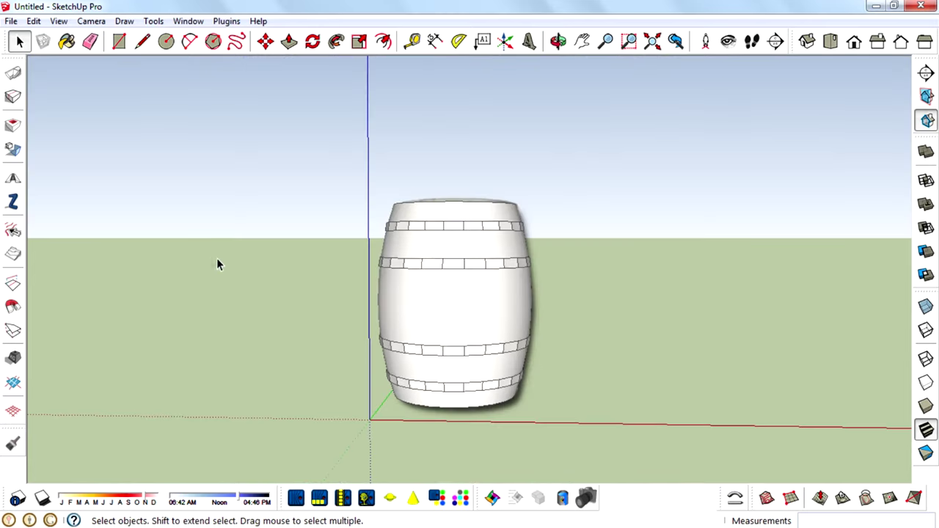
Step: Move the oak barrel reference image along the red axis so it stands beside the barrel model
{"action": "scroll", "coordinate": [483, 187], "scroll_direction": "up", "scroll_amount": 2}
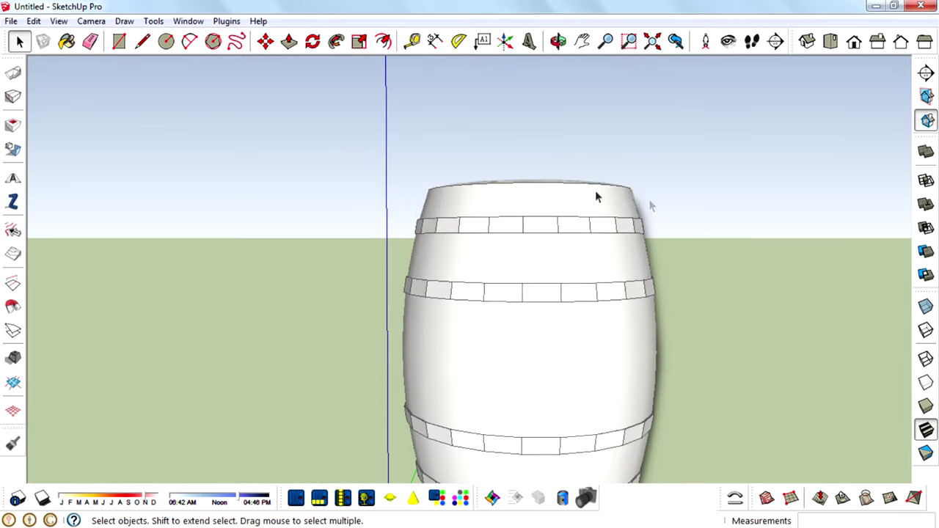
{"action": "scroll", "coordinate": [492, 116], "scroll_direction": "down", "scroll_amount": 3}
{"action": "left_click", "coordinate": [512, 329]}
{"action": "left_click", "coordinate": [172, 239]}
{"action": "key", "text": "ctrl"}
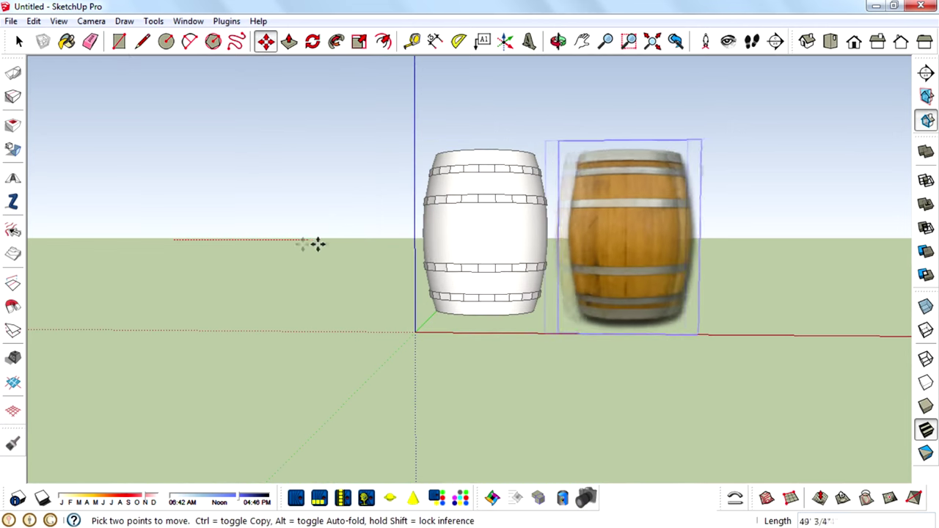
{"action": "left_click", "coordinate": [360, 242]}
{"action": "scroll", "coordinate": [494, 145], "scroll_direction": "up", "scroll_amount": 2}
{"action": "key", "text": "space"}
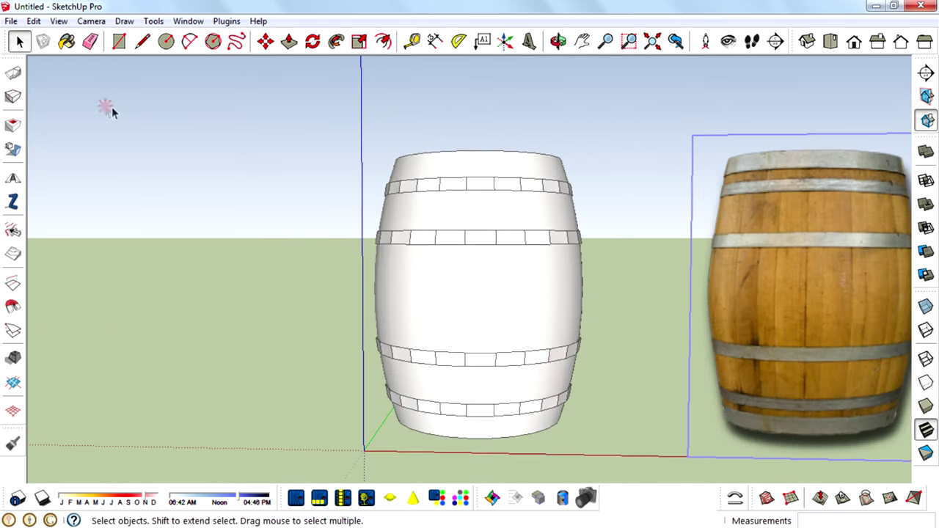
Step: Copy the uppermost hoop about 6' 5" straight up to the barrel's top rim and make the copy unique
{"action": "left_click", "coordinate": [492, 192]}
{"action": "scroll", "coordinate": [493, 187], "scroll_direction": "up", "scroll_amount": 1}
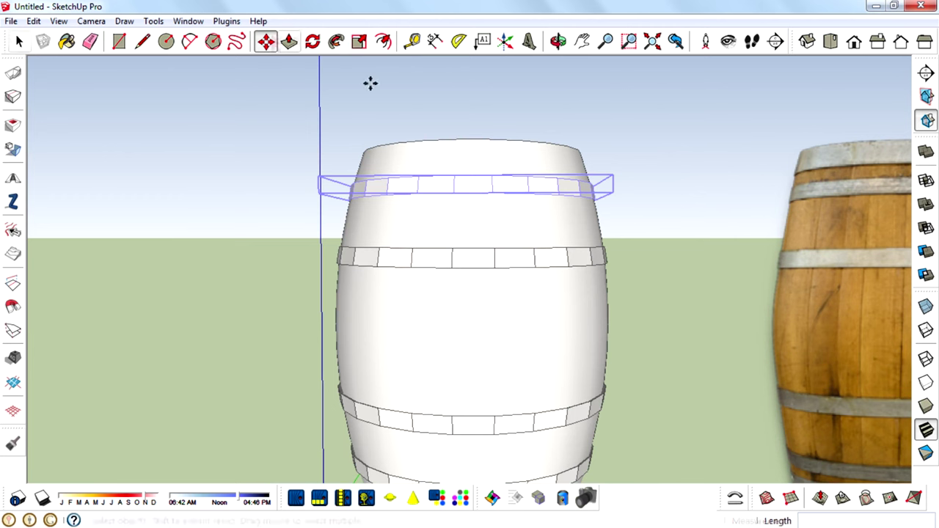
{"action": "key", "text": "ctrl"}
{"action": "left_click", "coordinate": [683, 220]}
{"action": "left_click", "coordinate": [682, 173]}
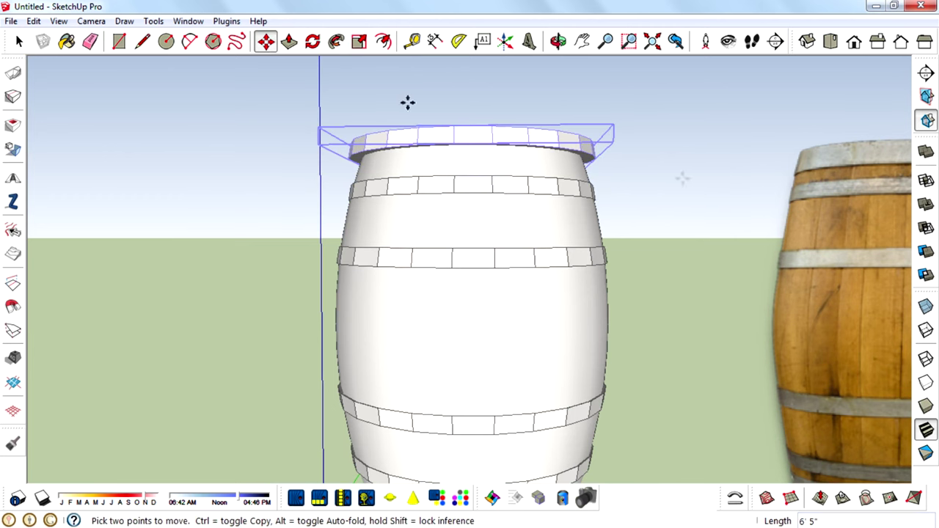
{"action": "right_click", "coordinate": [455, 132]}
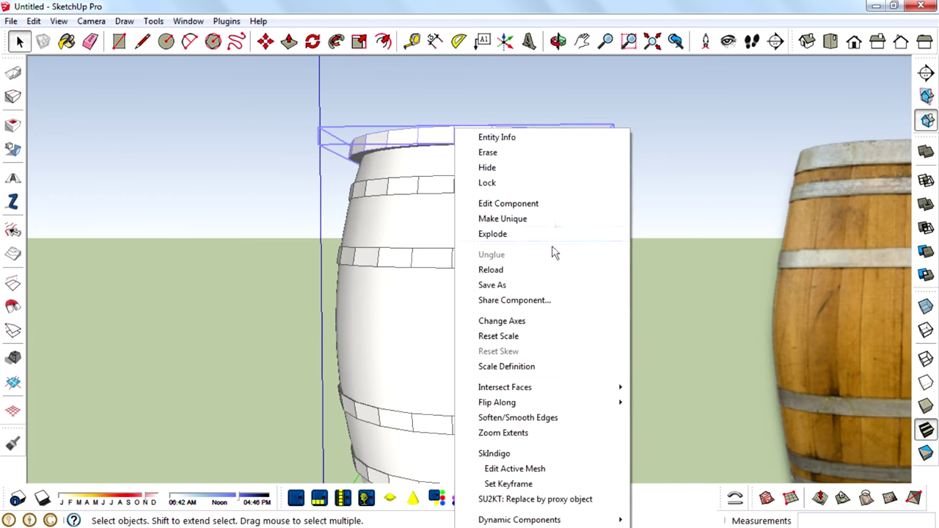
{"action": "left_click", "coordinate": [517, 220]}
Step: Stretch the top rim hoop's height along the blue axis and adjust it with a final blue scale of 0.58
{"action": "middle_click_drag", "start_coordinate": [664, 147], "coordinate": [557, 256]}
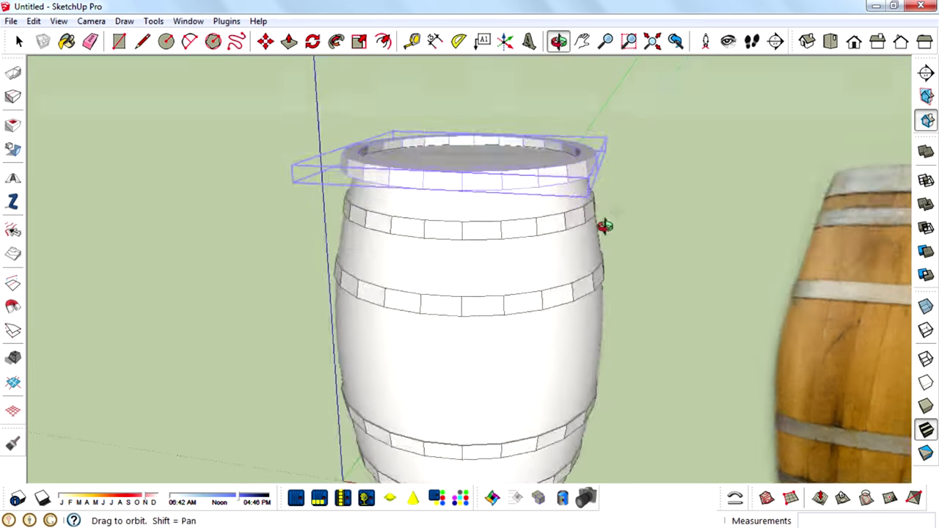
{"action": "scroll", "coordinate": [482, 157], "scroll_direction": "up", "scroll_amount": 3}
{"action": "middle_click_drag", "start_coordinate": [482, 157], "coordinate": [437, 209]}
{"action": "scroll", "coordinate": [477, 343], "scroll_direction": "down", "scroll_amount": 2}
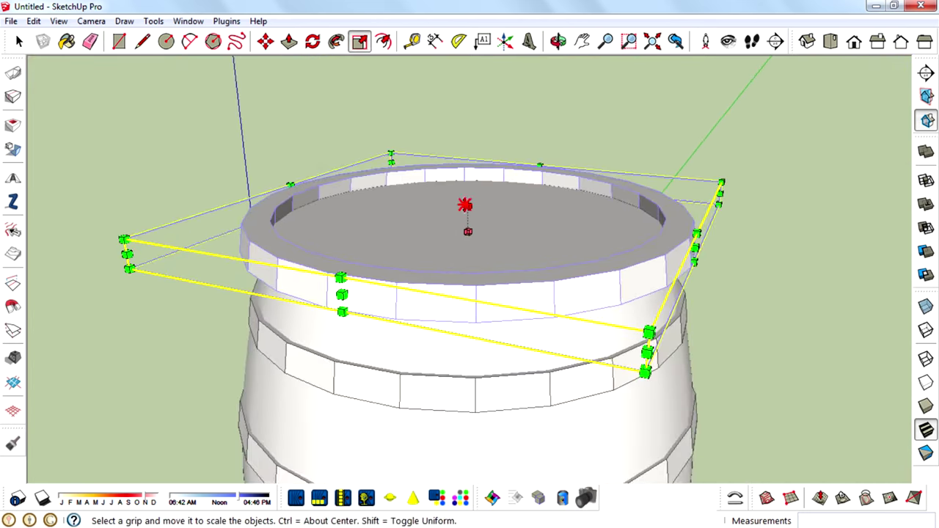
{"action": "left_click_drag", "start_coordinate": [465, 205], "coordinate": [469, 168]}
{"action": "middle_click_drag", "start_coordinate": [470, 213], "coordinate": [604, 171]}
{"action": "left_click_drag", "start_coordinate": [443, 172], "coordinate": [446, 201]}
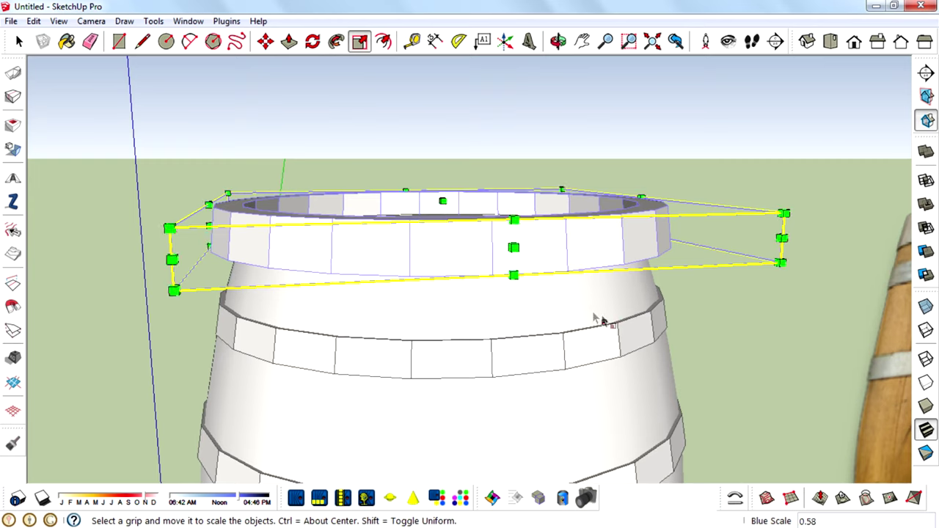
{"action": "middle_click_drag", "start_coordinate": [603, 322], "coordinate": [531, 193]}
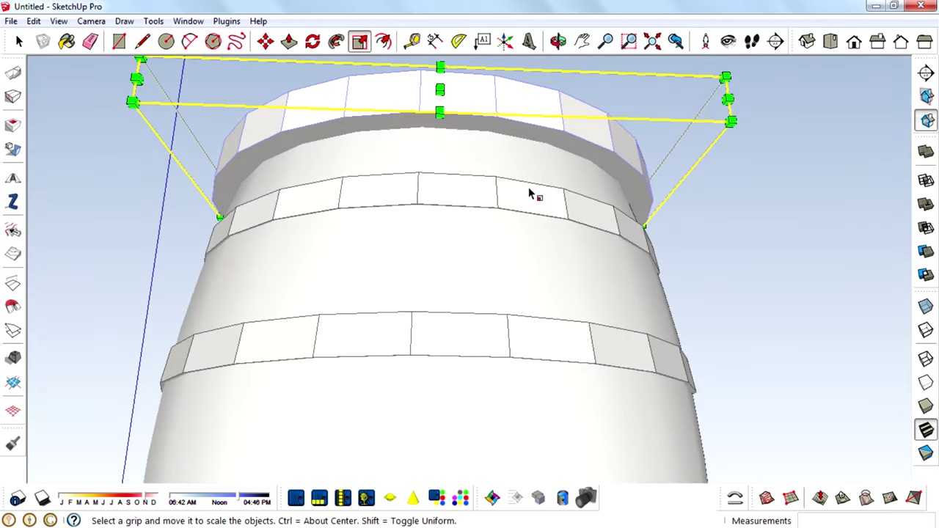
Step: In the front view, move the top rim hoop about 1' 8 1/4" down along the blue axis toward the barrel's edge
{"action": "left_click", "coordinate": [855, 42]}
{"action": "left_click", "coordinate": [265, 42]}
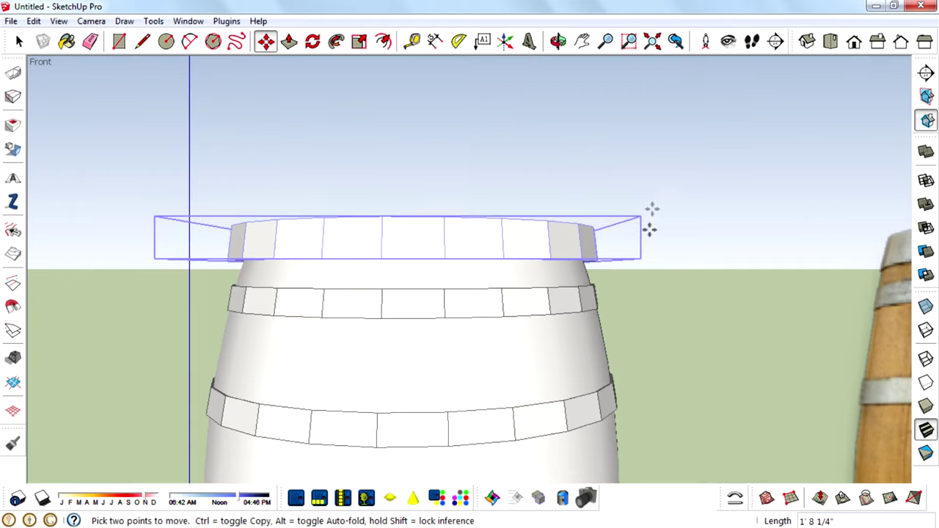
{"action": "middle_click_drag", "start_coordinate": [649, 230], "coordinate": [486, 192]}
{"action": "scroll", "coordinate": [384, 235], "scroll_direction": "up", "scroll_amount": 3}
{"action": "scroll", "coordinate": [822, 91], "scroll_direction": "down", "scroll_amount": 1}
Step: Copy the top rim hoop about 51' straight down along the blue axis to the barrel's bottom rim
{"action": "left_click", "coordinate": [854, 42]}
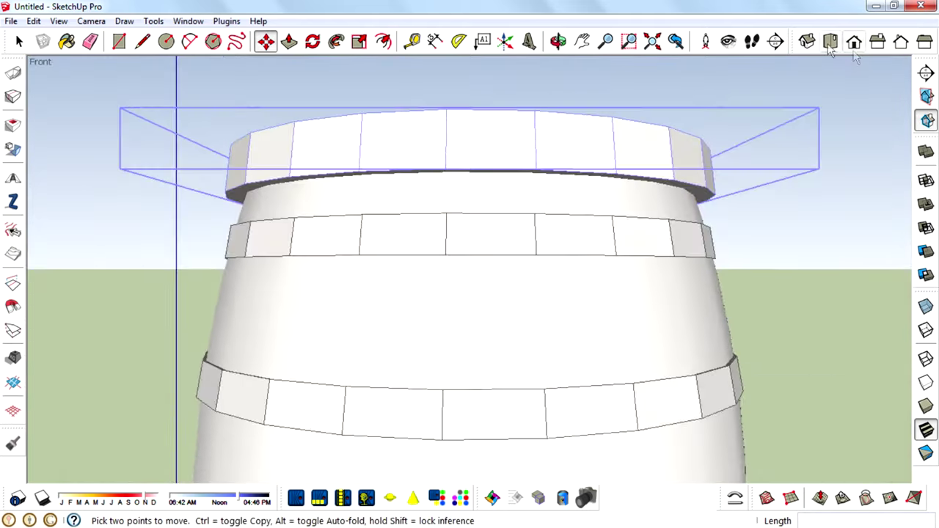
{"action": "scroll", "coordinate": [503, 182], "scroll_direction": "down", "scroll_amount": 5}
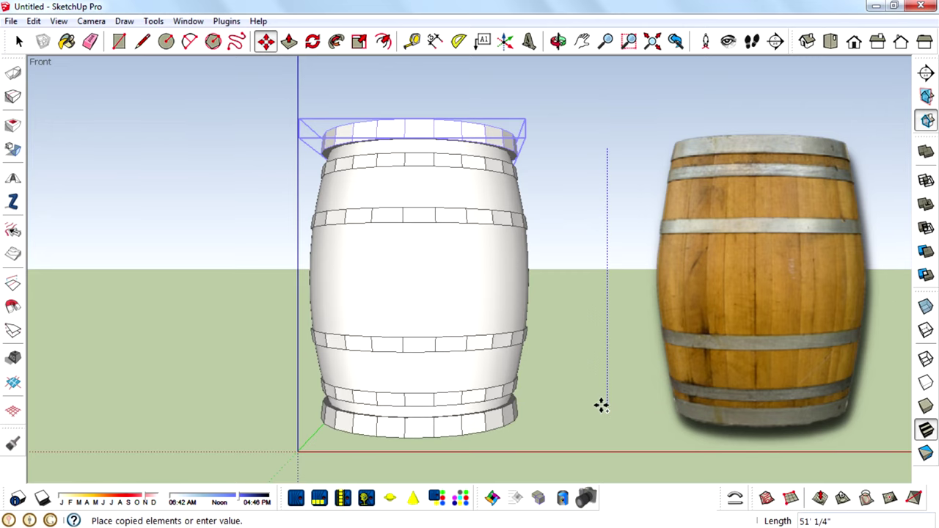
{"action": "left_click", "coordinate": [580, 425]}
{"action": "middle_click_drag", "start_coordinate": [580, 425], "coordinate": [560, 416]}
{"action": "scroll", "coordinate": [528, 429], "scroll_direction": "up", "scroll_amount": 5}
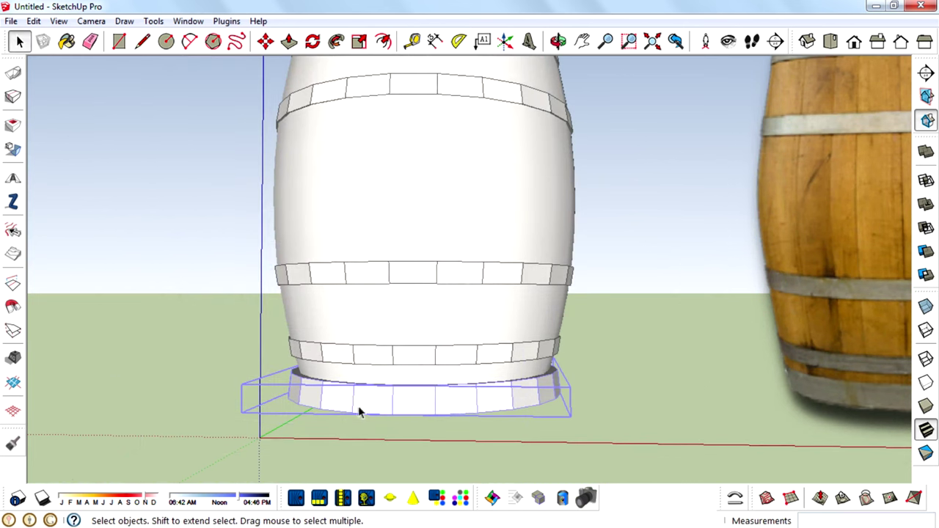
Step: Flip the bottom rim hoop along the component's blue axis
{"action": "right_click", "coordinate": [359, 412]}
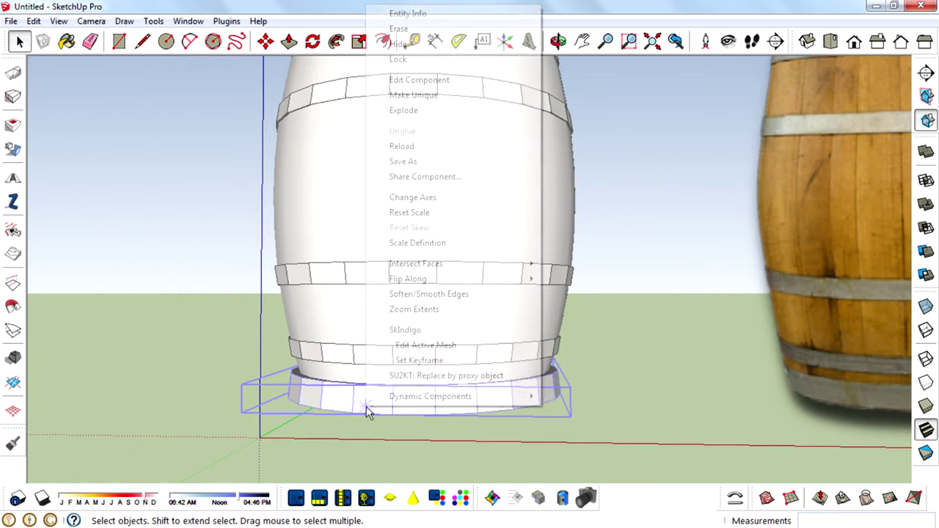
{"action": "mouse_move", "coordinate": [495, 278]}
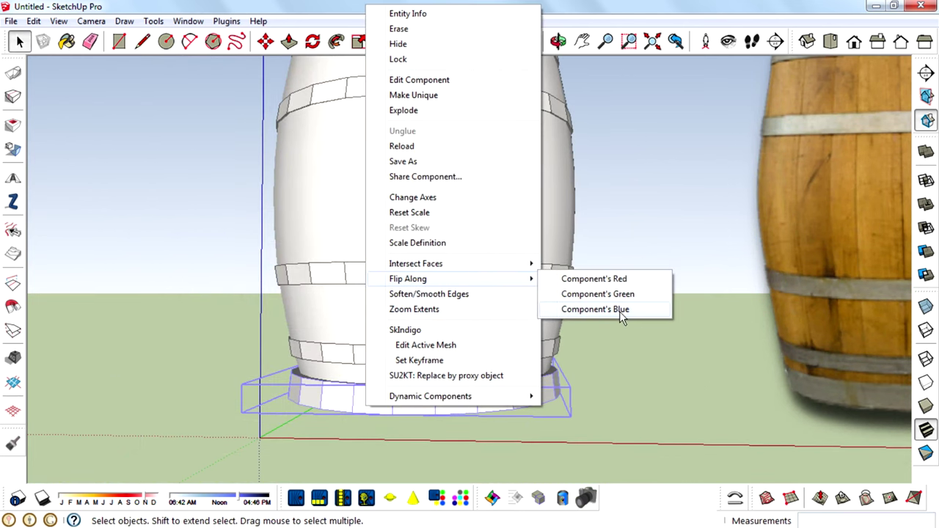
{"action": "left_click", "coordinate": [595, 309]}
{"action": "middle_click_drag", "start_coordinate": [514, 394], "coordinate": [545, 451]}
{"action": "scroll", "coordinate": [545, 451], "scroll_direction": "down", "scroll_amount": 3}
{"action": "scroll", "coordinate": [487, 215], "scroll_direction": "up", "scroll_amount": 4}
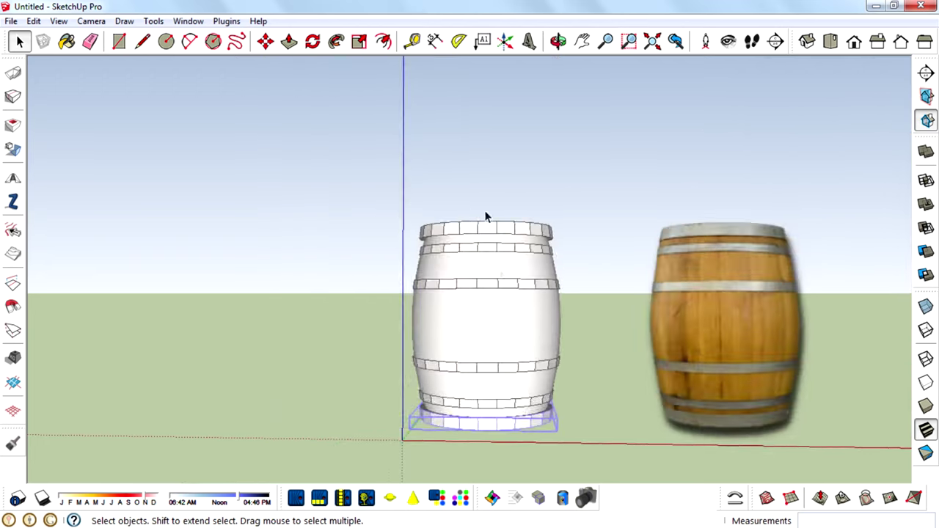
Step: Edit the top rim hoop component and scale its underside face to fit the hoop to the barrel
{"action": "middle_click_drag", "start_coordinate": [515, 272], "coordinate": [484, 145]}
{"action": "left_click", "coordinate": [484, 144]}
{"action": "right_click", "coordinate": [485, 127]}
{"action": "left_click", "coordinate": [527, 208]}
{"action": "scroll", "coordinate": [470, 185], "scroll_direction": "up", "scroll_amount": 2}
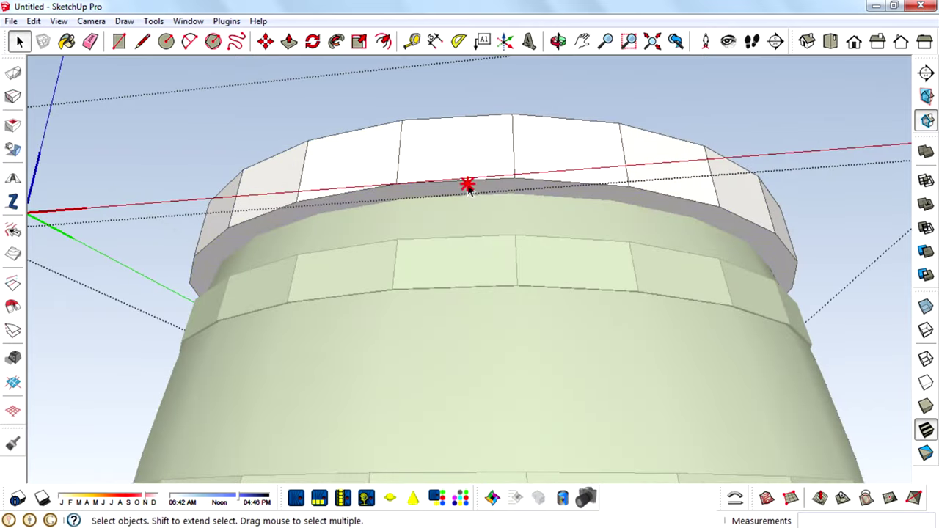
{"action": "scroll", "coordinate": [445, 144], "scroll_direction": "up", "scroll_amount": 2}
{"action": "left_click", "coordinate": [360, 41]}
{"action": "scroll", "coordinate": [453, 285], "scroll_direction": "down", "scroll_amount": 5}
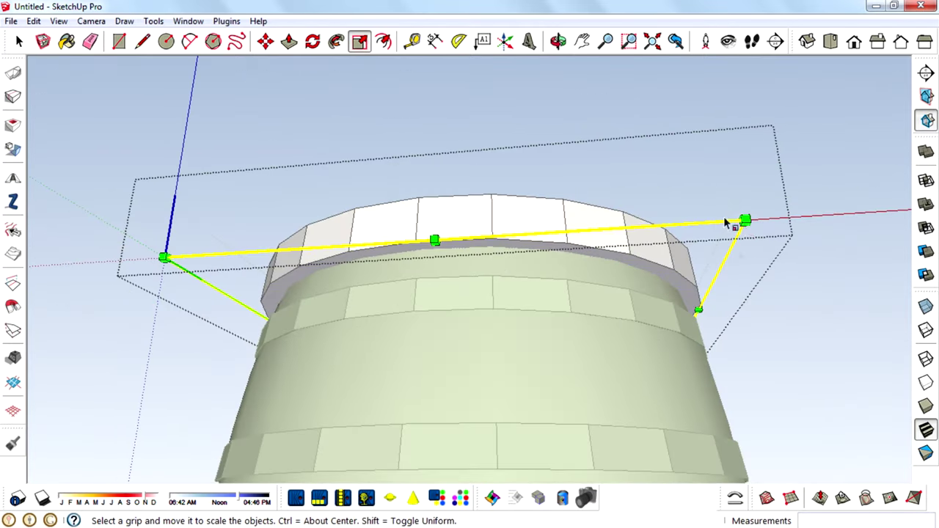
{"action": "left_click_drag", "start_coordinate": [744, 220], "coordinate": [731, 229]}
{"action": "middle_click_drag", "start_coordinate": [742, 187], "coordinate": [337, 297]}
{"action": "left_click", "coordinate": [16, 44]}
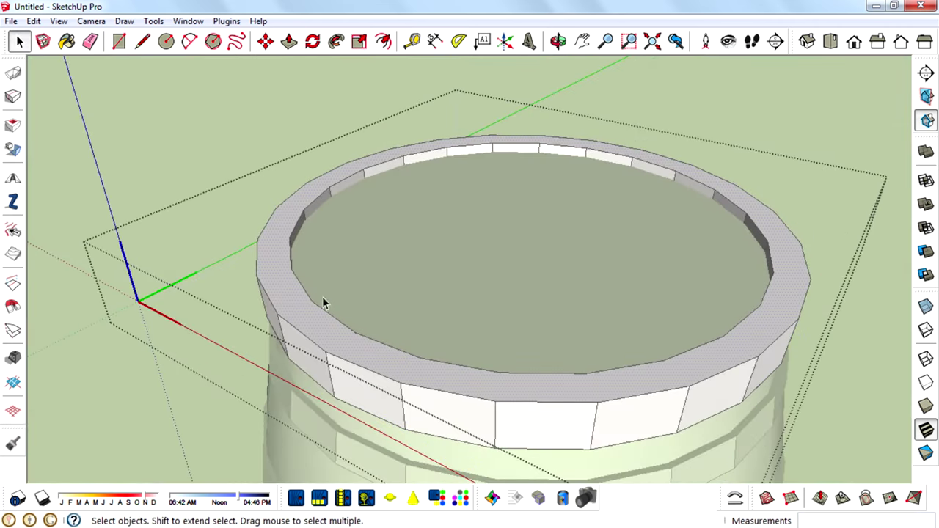
Step: Scale the top face of the top rim hoop slightly smaller about its center and finish editing the component
{"action": "left_click", "coordinate": [361, 42]}
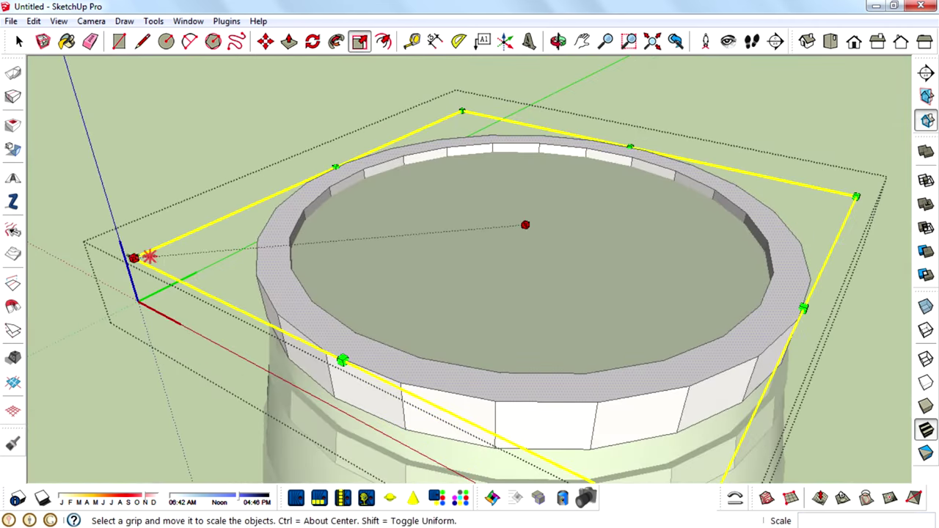
{"action": "left_click_drag", "start_coordinate": [149, 256], "coordinate": [183, 264]}
{"action": "left_click", "coordinate": [181, 264]}
{"action": "scroll", "coordinate": [390, 176], "scroll_direction": "down", "scroll_amount": 4}
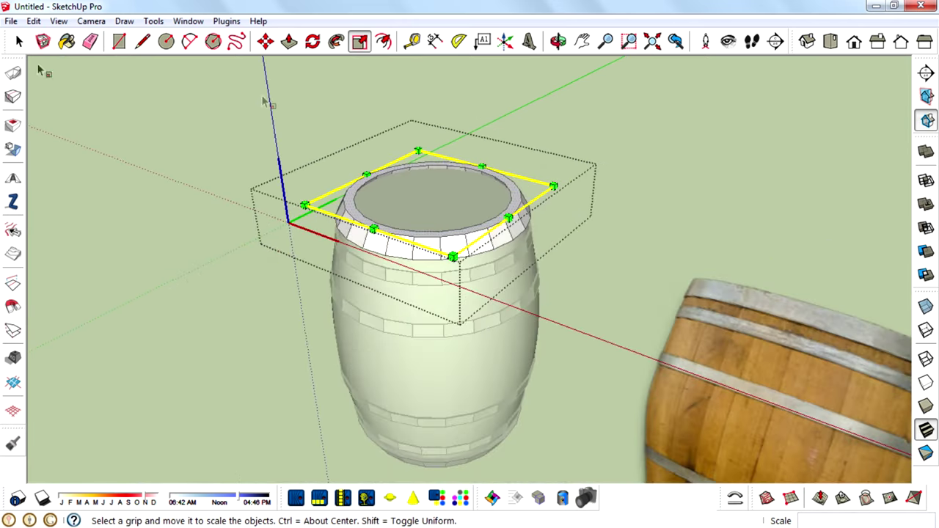
{"action": "left_click", "coordinate": [21, 44]}
{"action": "left_click", "coordinate": [249, 147]}
Step: Compare the hooped barrel model with the oak barrel reference image from several angles
{"action": "scroll", "coordinate": [304, 169], "scroll_direction": "down", "scroll_amount": 2}
{"action": "middle_click_drag", "start_coordinate": [426, 293], "coordinate": [411, 213]}
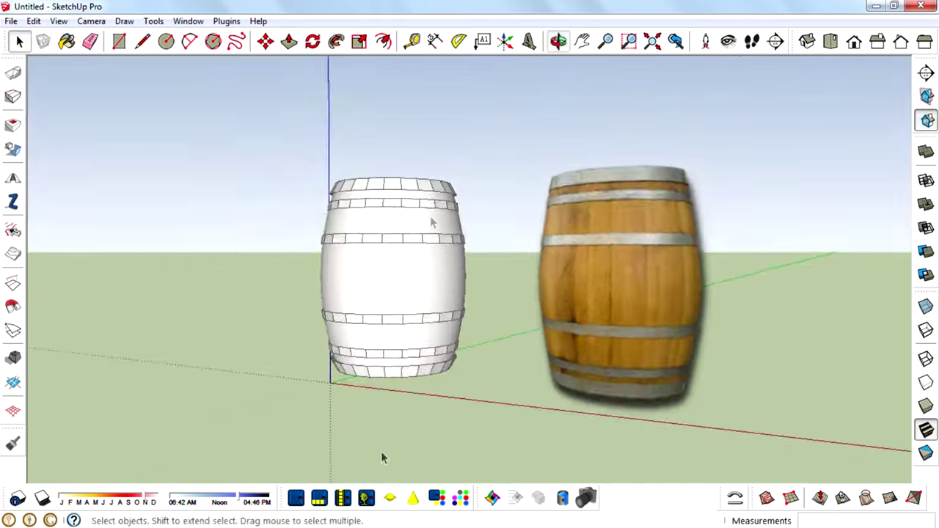
{"action": "middle_click_drag", "start_coordinate": [380, 451], "coordinate": [462, 264]}
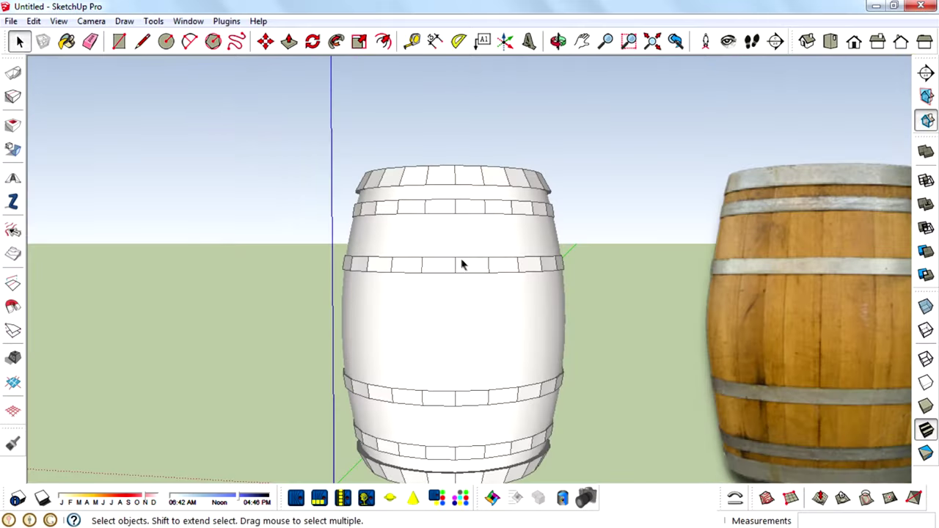
{"action": "scroll", "coordinate": [474, 119], "scroll_direction": "down", "scroll_amount": 2}
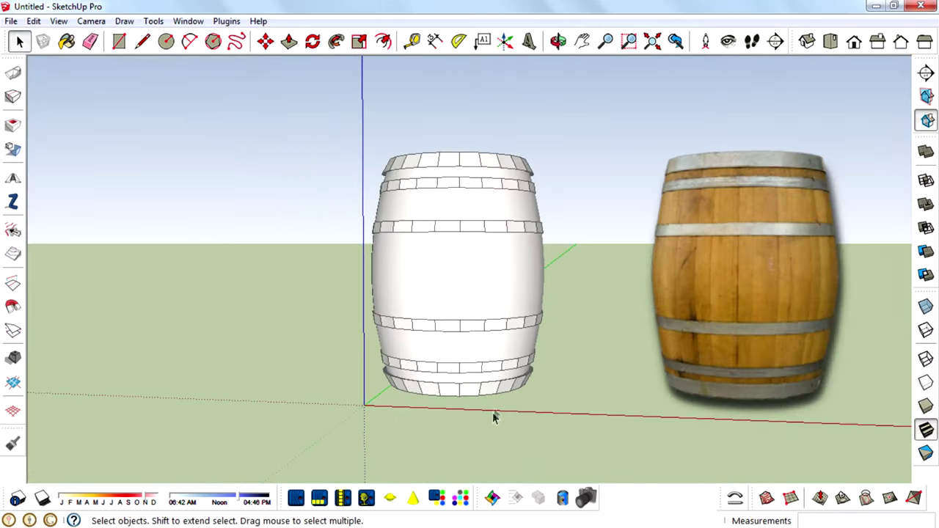
{"action": "scroll", "coordinate": [492, 412], "scroll_direction": "up", "scroll_amount": 3}
{"action": "middle_click_drag", "start_coordinate": [465, 419], "coordinate": [607, 321]}
{"action": "scroll", "coordinate": [469, 346], "scroll_direction": "down", "scroll_amount": 3}
{"action": "scroll", "coordinate": [555, 313], "scroll_direction": "up", "scroll_amount": 2}
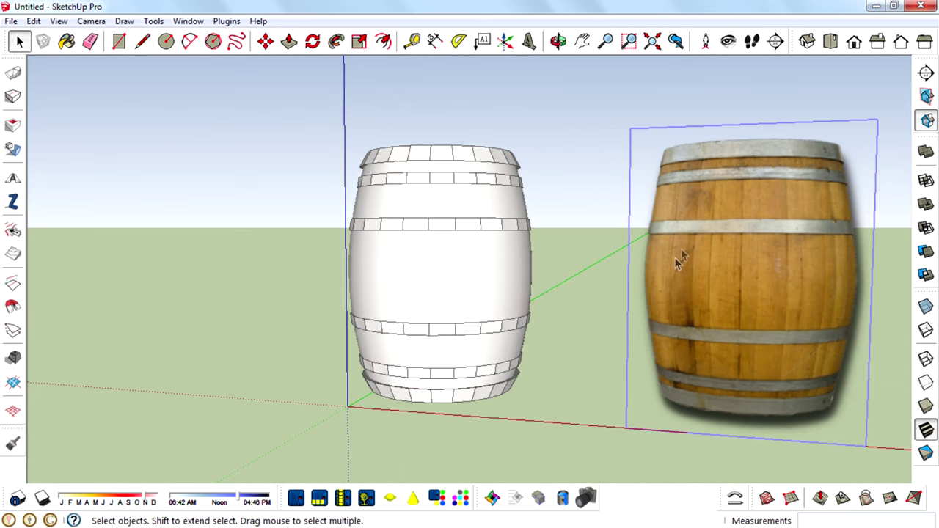
Step: Delete the oak barrel reference image and switch to the front view
{"action": "key", "text": "Delete"}
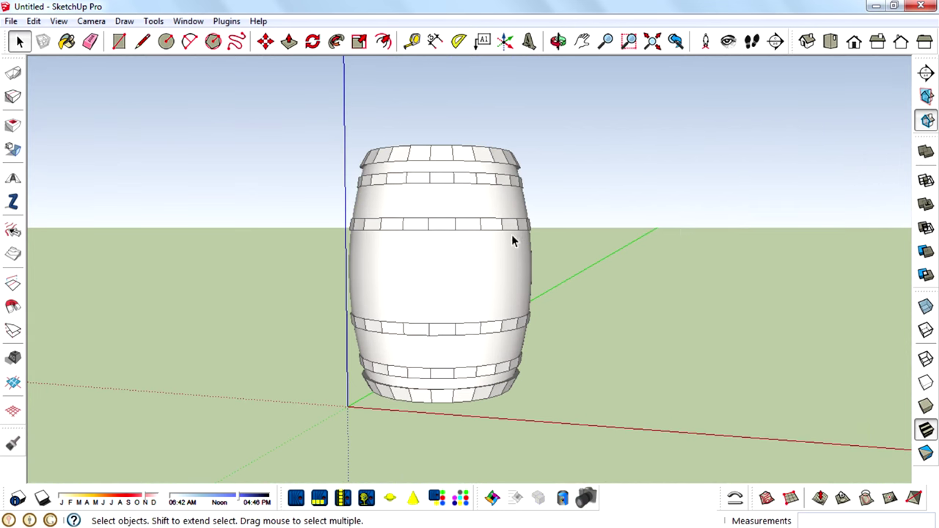
{"action": "middle_click_drag", "start_coordinate": [511, 234], "coordinate": [793, 87]}
{"action": "left_click", "coordinate": [851, 46]}
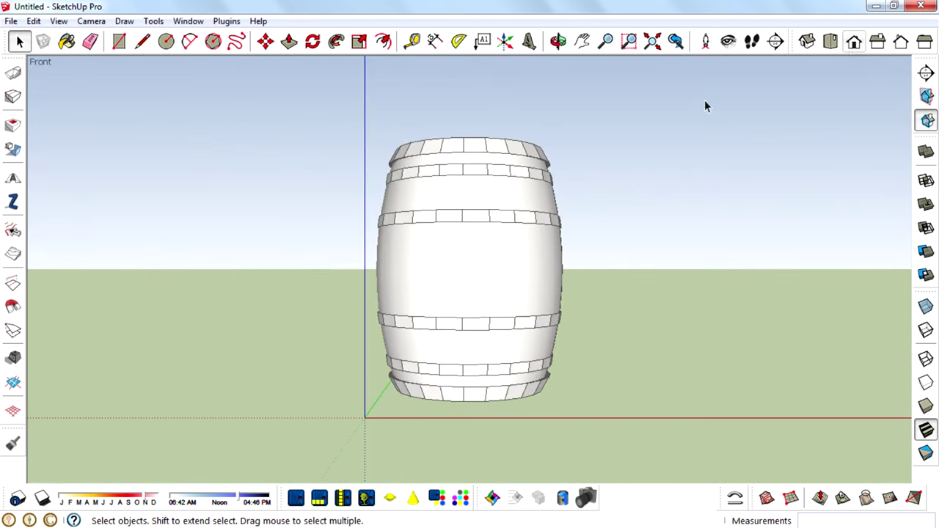
Step: Import IM9zzdc.jpg as an image and place it beside the barrel, about 69' 6 3/4" high
{"action": "left_click", "coordinate": [11, 21]}
{"action": "left_click", "coordinate": [63, 223]}
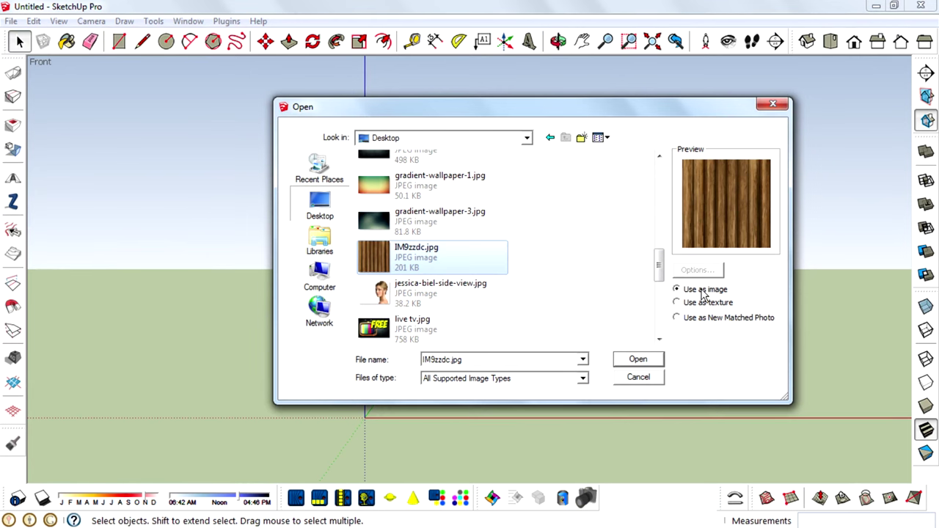
{"action": "left_click", "coordinate": [661, 361]}
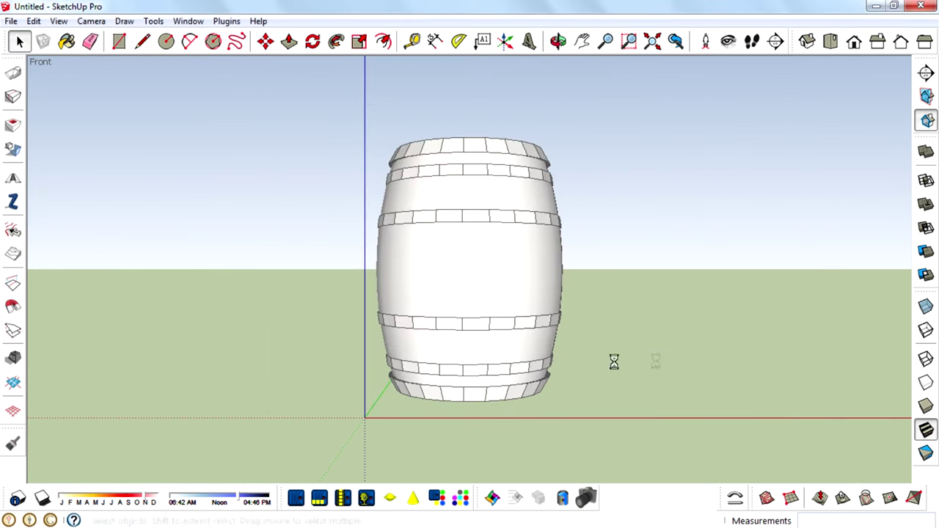
{"action": "left_click", "coordinate": [607, 399]}
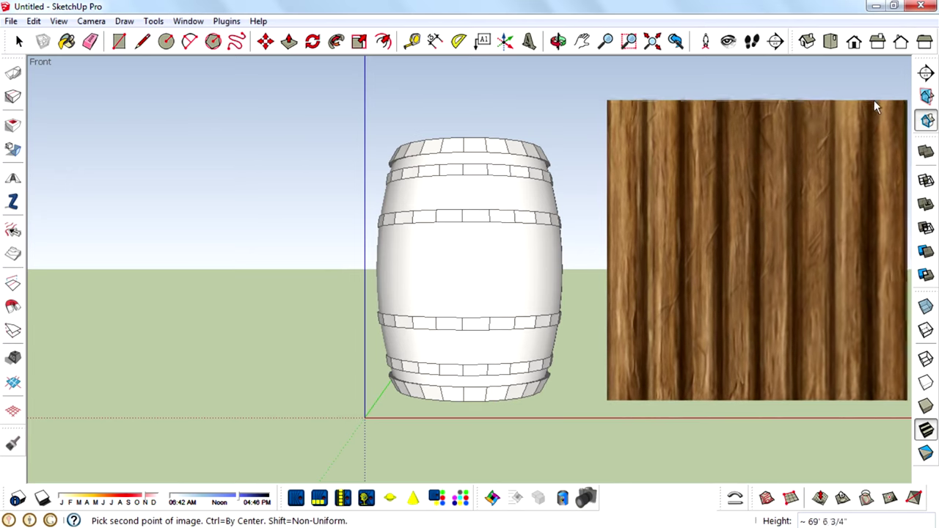
{"action": "left_click", "coordinate": [874, 100]}
{"action": "scroll", "coordinate": [504, 269], "scroll_direction": "down", "scroll_amount": 2}
Step: Explode the imported wood image so that it can serve as a material
{"action": "right_click", "coordinate": [673, 225]}
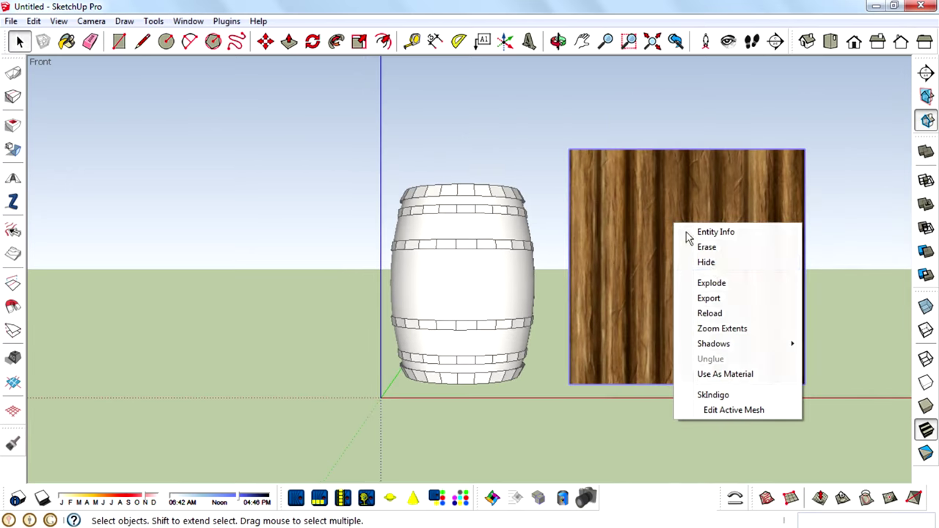
{"action": "left_click", "coordinate": [715, 284]}
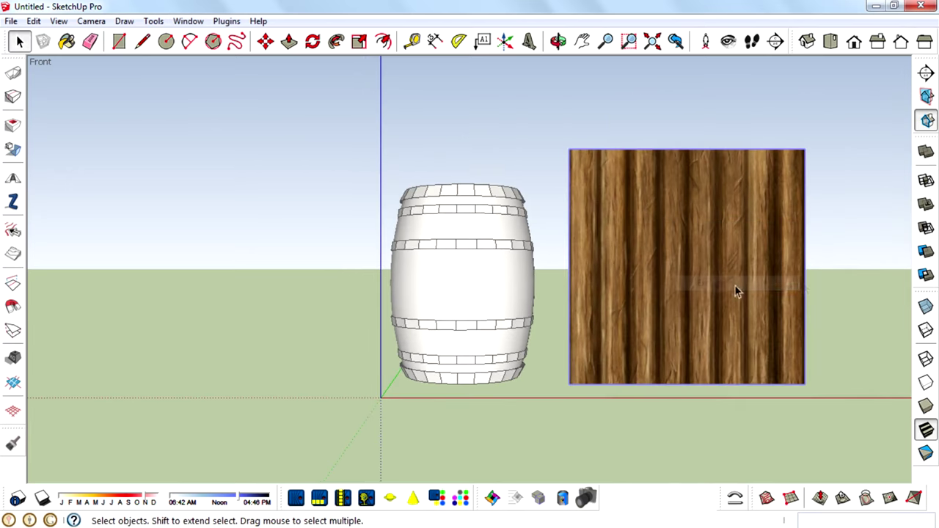
{"action": "left_click", "coordinate": [838, 270]}
Step: Explode the barrel body component into loose geometry
{"action": "left_click", "coordinate": [475, 291]}
{"action": "scroll", "coordinate": [480, 291], "scroll_direction": "up", "scroll_amount": 2}
{"action": "right_click", "coordinate": [477, 286]}
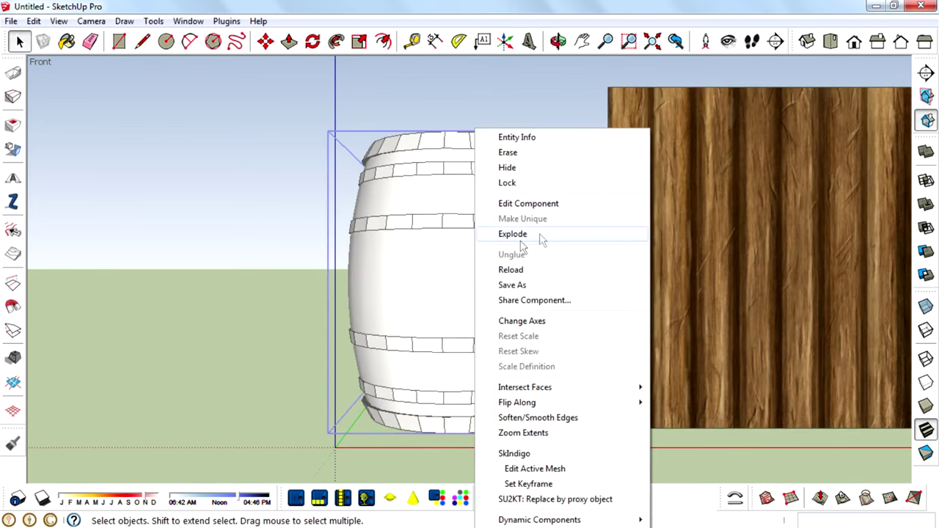
{"action": "left_click", "coordinate": [419, 272]}
{"action": "right_click", "coordinate": [472, 266]}
{"action": "left_click", "coordinate": [540, 242]}
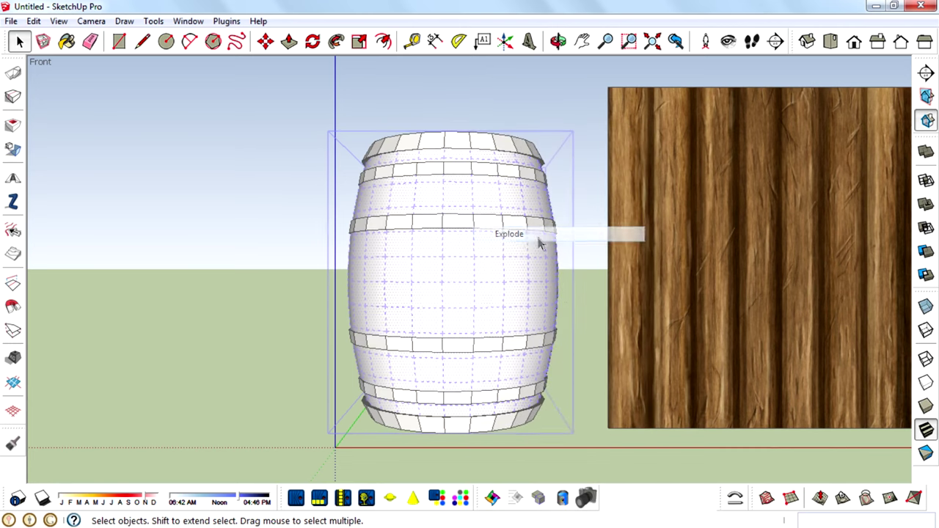
{"action": "scroll", "coordinate": [243, 242], "scroll_direction": "down", "scroll_amount": 2}
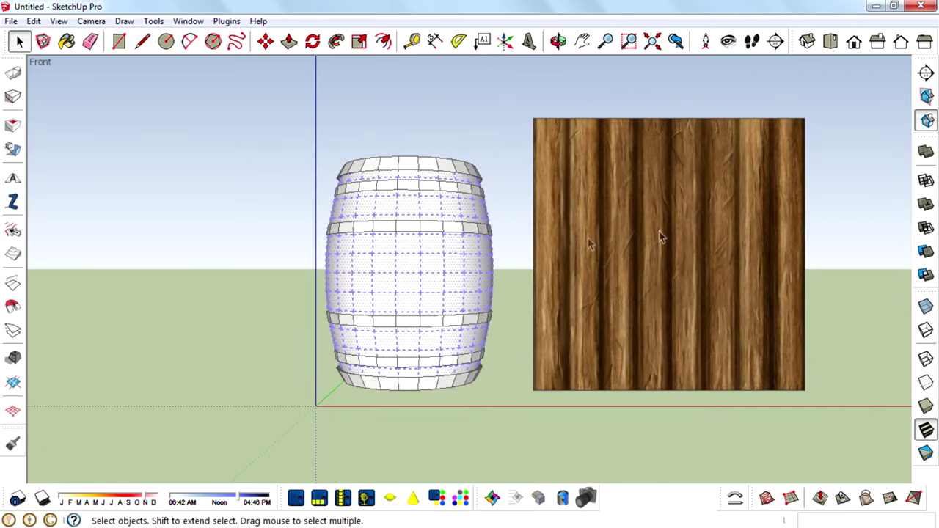
Step: Sample the IM9zzdc wood material from the exploded image and paint the barrel's curved body with it
{"action": "left_click", "coordinate": [677, 243]}
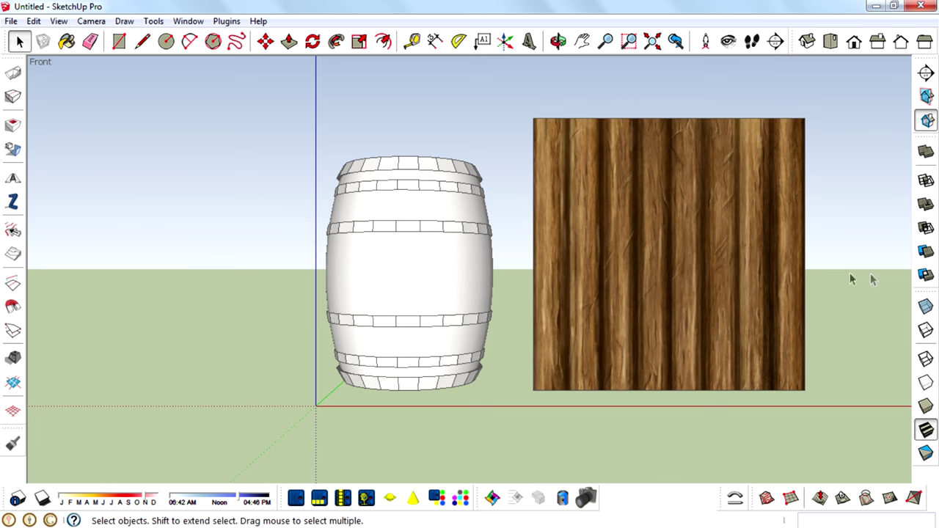
{"action": "key", "text": "b"}
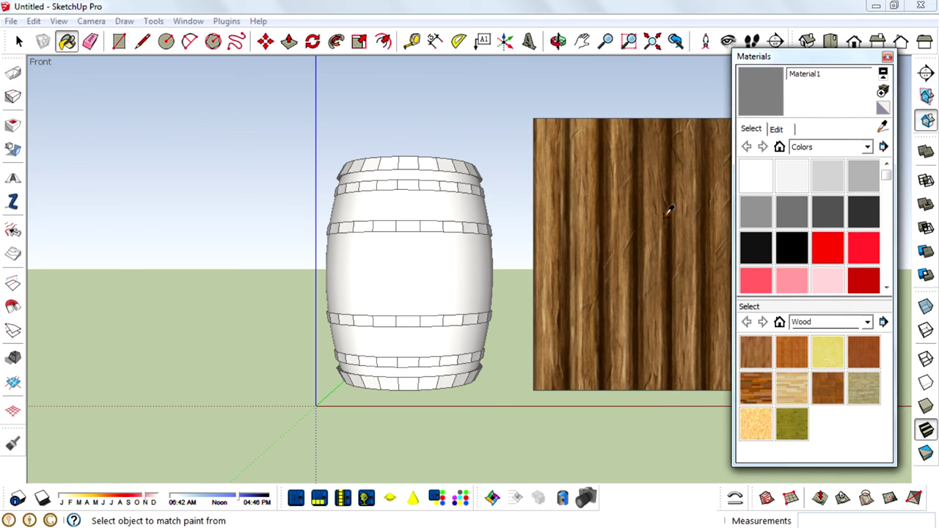
{"action": "left_click", "coordinate": [668, 211], "text": "alt"}
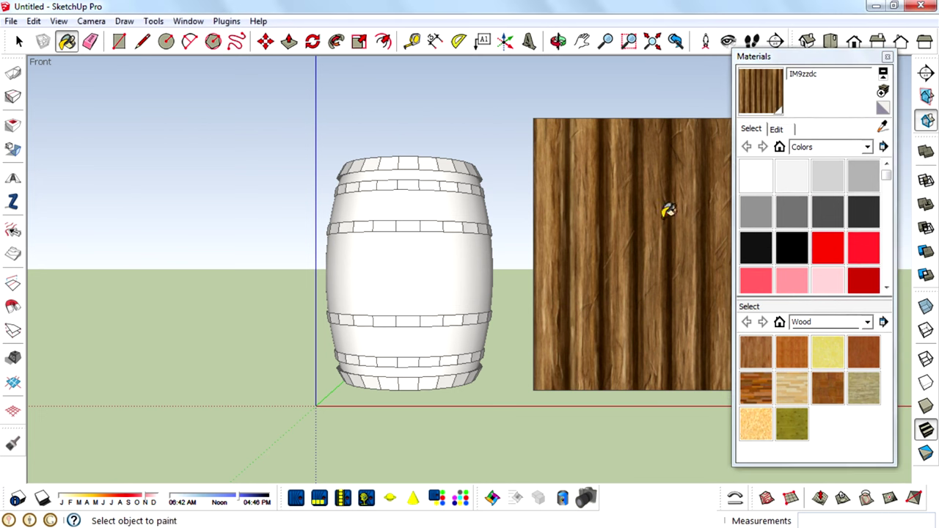
{"action": "left_click", "coordinate": [452, 260]}
Step: Paint the barrel's top and bottom lids inside the rim hoops with the IM9zzdc wood material
{"action": "mouse_move", "coordinate": [524, 247]}
{"action": "middle_mouse_down"}
{"action": "mouse_move", "coordinate": [482, 254]}
{"action": "mouse_move", "coordinate": [338, 370]}
{"action": "mouse_move", "coordinate": [315, 227]}
{"action": "mouse_move", "coordinate": [654, 303]}
{"action": "mouse_move", "coordinate": [708, 335]}
{"action": "mouse_move", "coordinate": [475, 311]}
{"action": "mouse_move", "coordinate": [457, 293]}
{"action": "mouse_move", "coordinate": [505, 310]}
{"action": "mouse_move", "coordinate": [509, 330]}
{"action": "middle_mouse_up"}
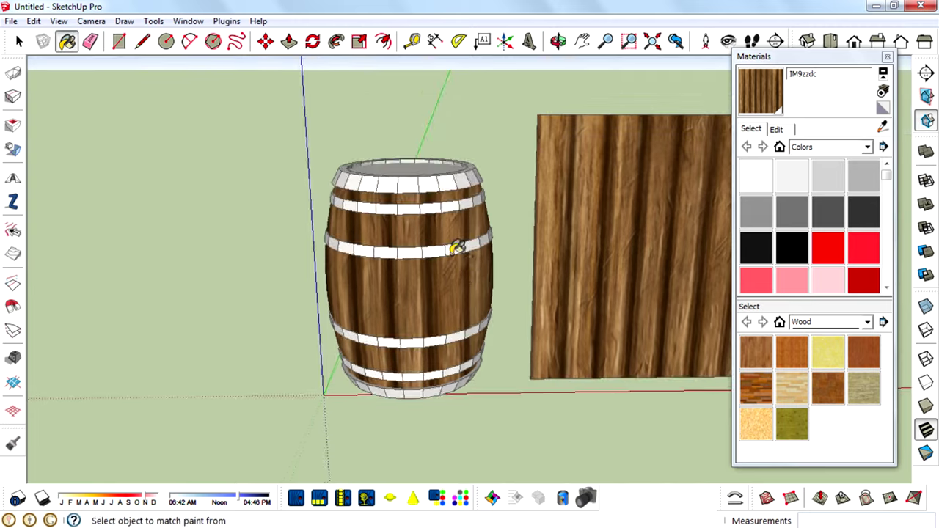
{"action": "scroll", "coordinate": [454, 251], "scroll_direction": "up", "scroll_amount": 2}
{"action": "scroll", "coordinate": [323, 250], "scroll_direction": "down", "scroll_amount": 1}
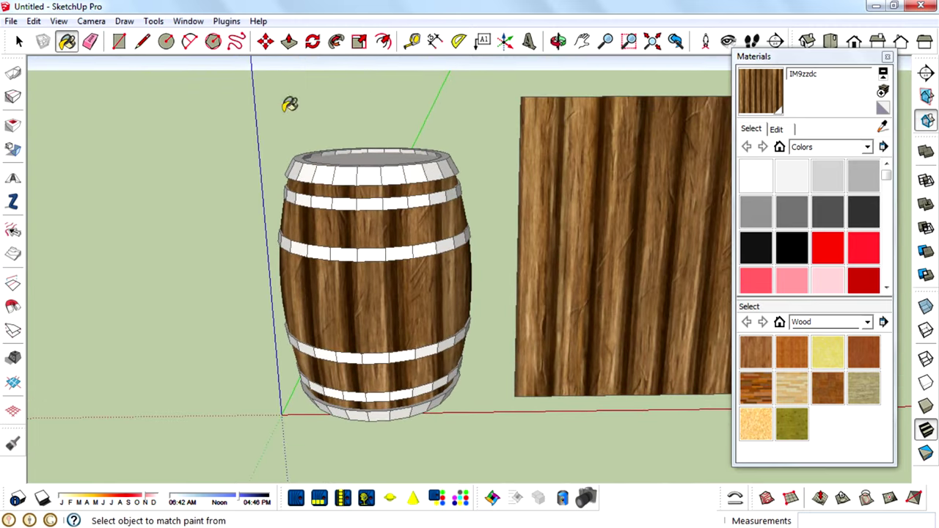
{"action": "middle_click_drag", "start_coordinate": [407, 122], "coordinate": [382, 213]}
{"action": "scroll", "coordinate": [373, 176], "scroll_direction": "up", "scroll_amount": 2}
{"action": "left_click", "coordinate": [371, 176]}
{"action": "scroll", "coordinate": [388, 175], "scroll_direction": "down", "scroll_amount": 3}
{"action": "mouse_move", "coordinate": [387, 179]}
{"action": "middle_mouse_down"}
{"action": "mouse_move", "coordinate": [420, 65]}
{"action": "mouse_move", "coordinate": [401, 249]}
{"action": "middle_mouse_up"}
{"action": "mouse_move", "coordinate": [384, 338]}
{"action": "middle_mouse_down"}
{"action": "mouse_move", "coordinate": [416, 363]}
{"action": "mouse_move", "coordinate": [415, 212]}
{"action": "mouse_move", "coordinate": [443, 237]}
{"action": "mouse_move", "coordinate": [440, 342]}
{"action": "middle_mouse_up"}
{"action": "scroll", "coordinate": [437, 354], "scroll_direction": "up", "scroll_amount": 3}
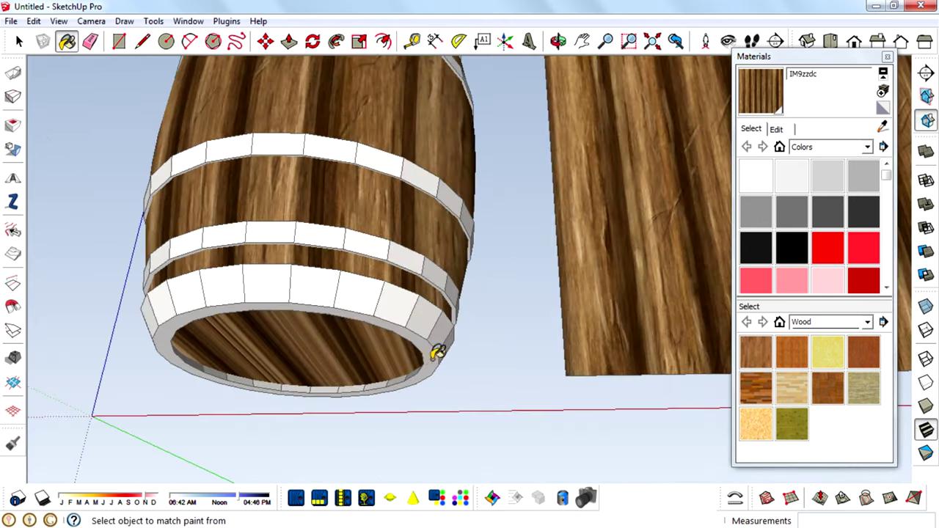
{"action": "scroll", "coordinate": [437, 353], "scroll_direction": "down", "scroll_amount": 5}
{"action": "scroll", "coordinate": [423, 398], "scroll_direction": "up", "scroll_amount": 4}
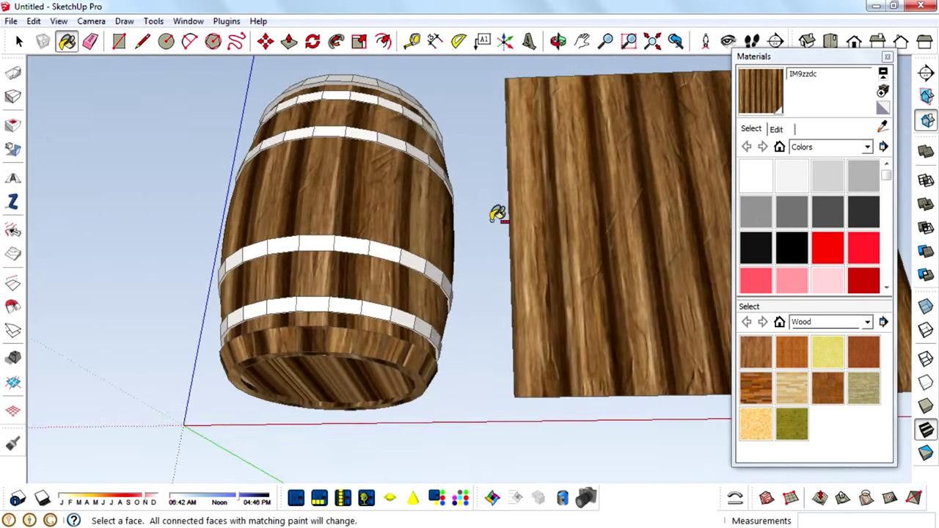
{"action": "mouse_move", "coordinate": [445, 300]}
{"action": "middle_mouse_down"}
{"action": "mouse_move", "coordinate": [459, 405]}
{"action": "mouse_move", "coordinate": [484, 329]}
{"action": "middle_mouse_up"}
{"action": "scroll", "coordinate": [484, 329], "scroll_direction": "down", "scroll_amount": 1}
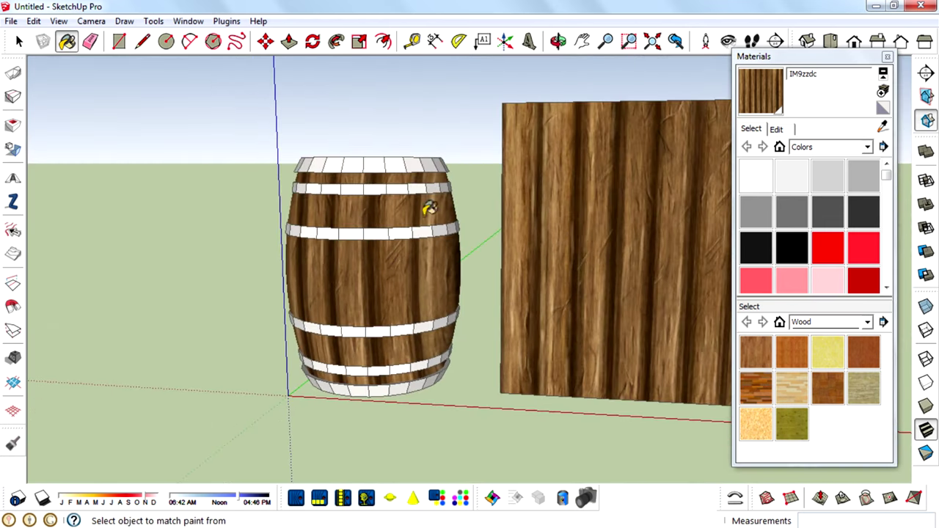
Step: Delete the exploded wood image beside the barrel
{"action": "key", "text": "space"}
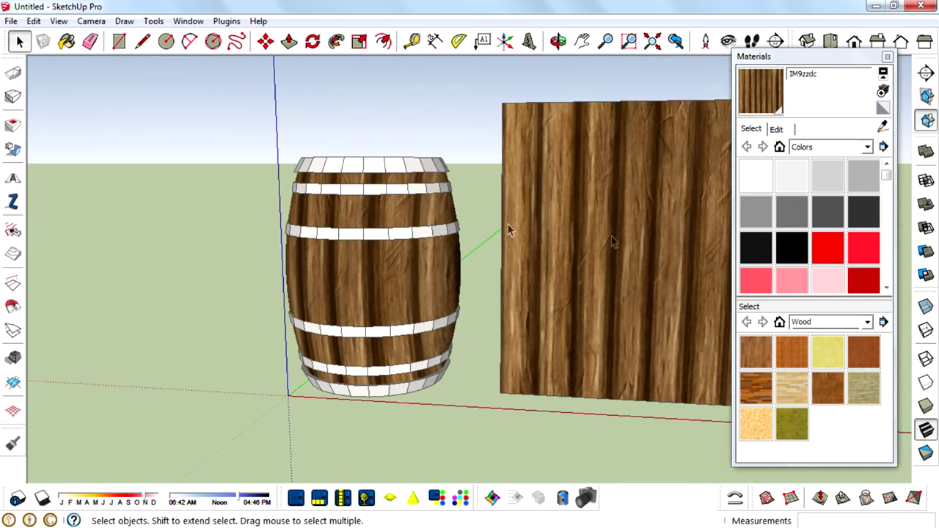
{"action": "scroll", "coordinate": [510, 229], "scroll_direction": "down", "scroll_amount": 2}
{"action": "left_click_drag", "start_coordinate": [463, 116], "coordinate": [706, 434]}
{"action": "key", "text": "Delete"}
Step: Switch the materials library to the Metal collection
{"action": "left_click", "coordinate": [822, 148]}
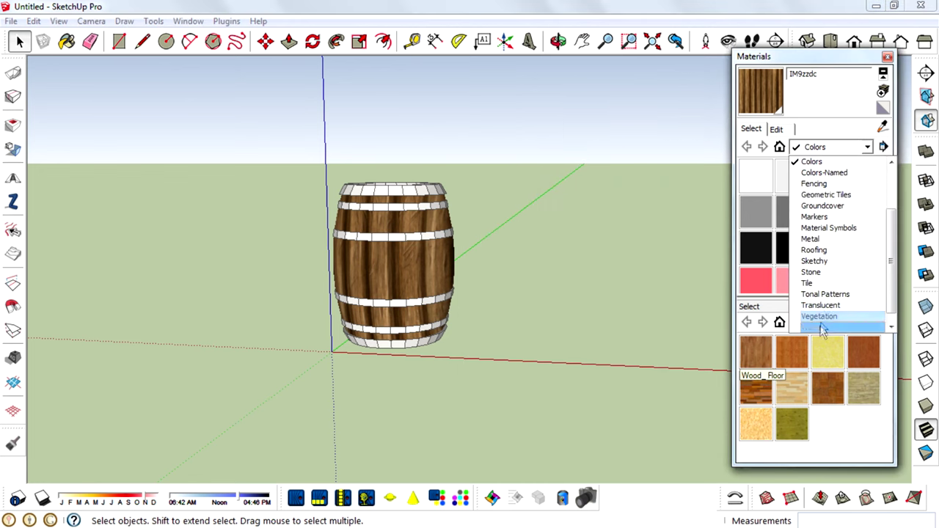
{"action": "left_click", "coordinate": [819, 228]}
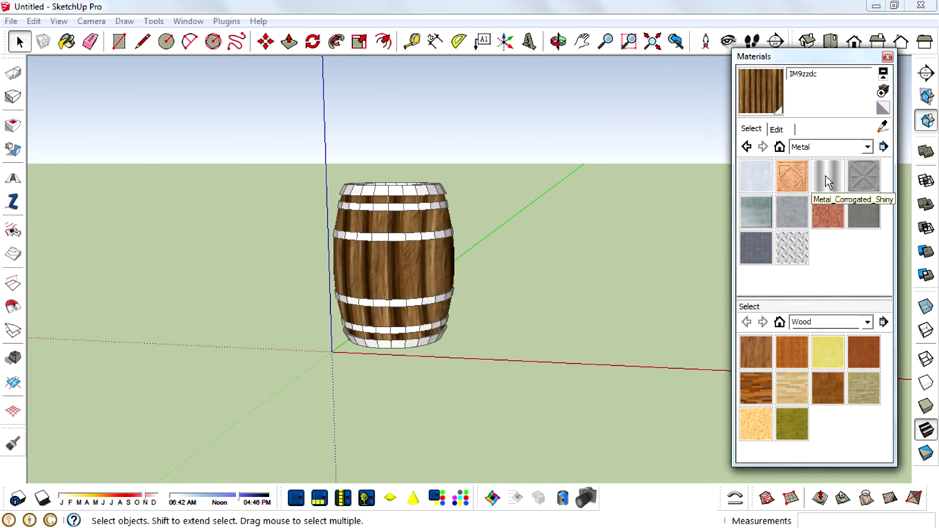
{"action": "scroll", "coordinate": [625, 335], "scroll_direction": "up", "scroll_amount": 3}
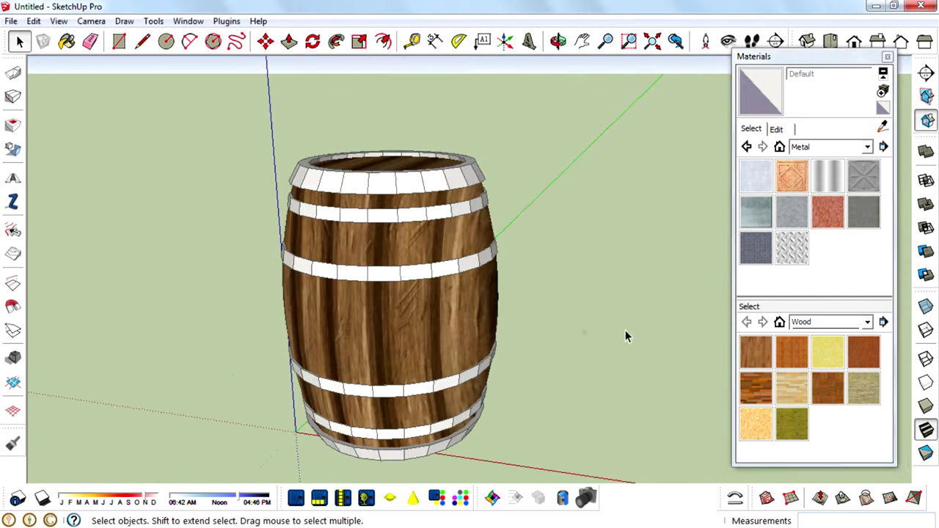
Step: Select all the connected geometry of the wooden barrel body and make it a component
{"action": "left_click", "coordinate": [411, 328]}
{"action": "left_click", "coordinate": [411, 322]}
{"action": "right_click", "coordinate": [412, 320]}
{"action": "left_click", "coordinate": [469, 146]}
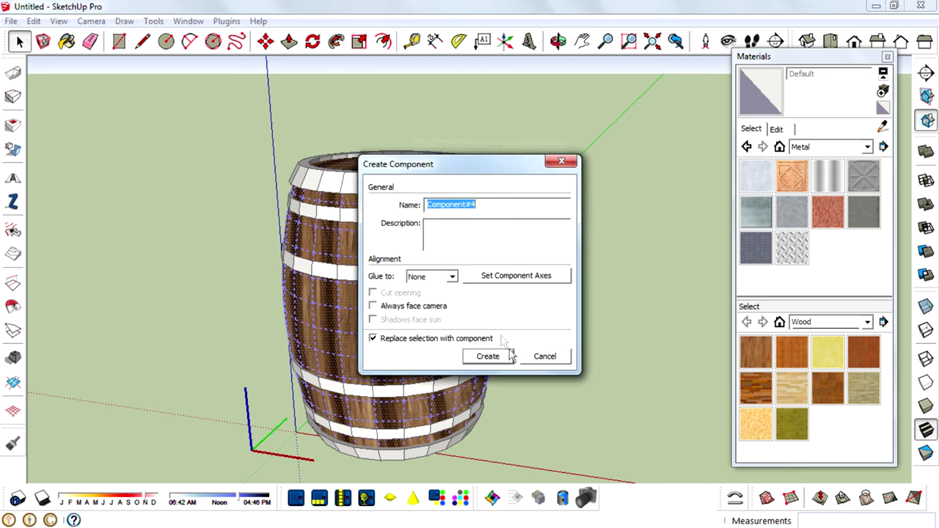
{"action": "left_click", "coordinate": [488, 356]}
{"action": "middle_click_drag", "start_coordinate": [443, 331], "coordinate": [633, 249]}
{"action": "left_click", "coordinate": [632, 250]}
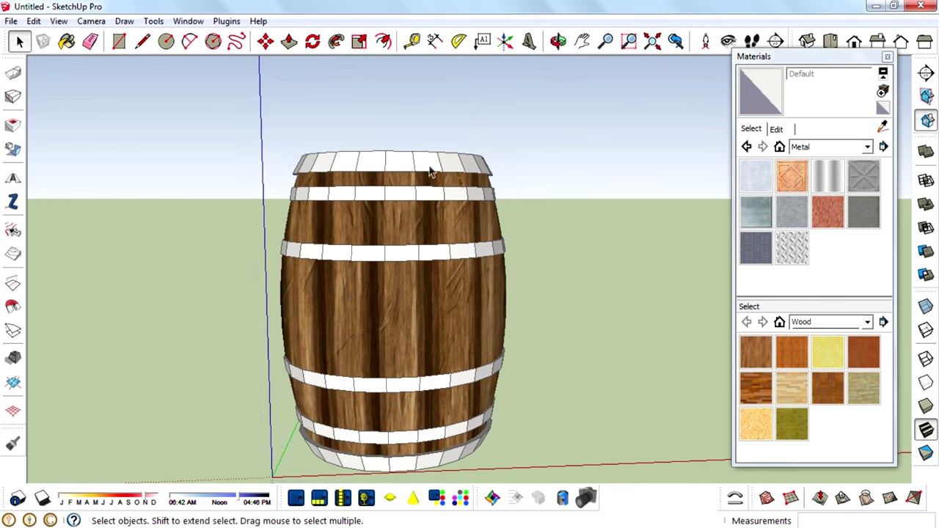
Step: Try painting all six barrel hoops with the greenish metal material and undo it
{"action": "left_click", "coordinate": [429, 168]}
{"action": "left_click", "coordinate": [437, 197], "text": "shift"}
{"action": "left_click", "coordinate": [440, 252], "text": "shift"}
{"action": "left_click", "coordinate": [454, 385], "text": "shift"}
{"action": "left_click", "coordinate": [463, 440], "text": "shift"}
{"action": "left_click", "coordinate": [461, 457], "text": "shift"}
{"action": "scroll", "coordinate": [389, 286], "scroll_direction": "down", "scroll_amount": 2}
{"action": "scroll", "coordinate": [383, 261], "scroll_direction": "down", "scroll_amount": 2}
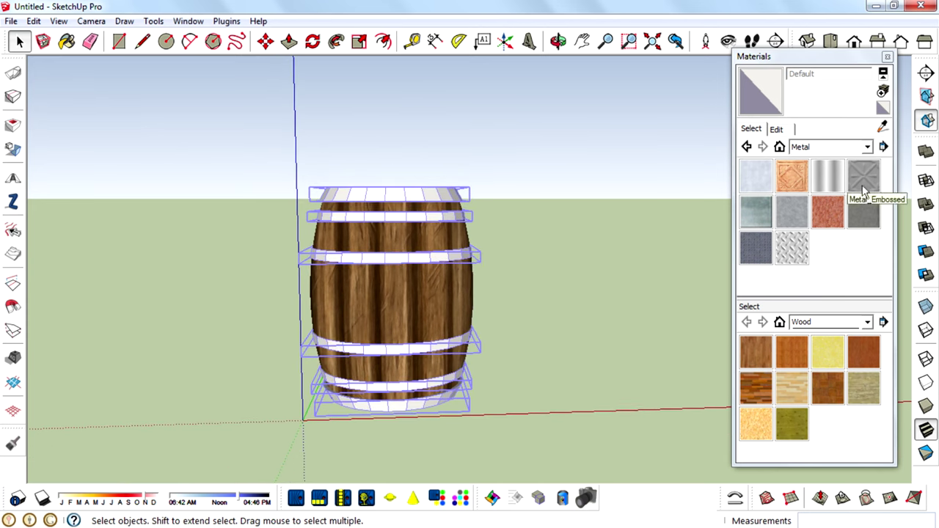
{"action": "left_click", "coordinate": [755, 211]}
{"action": "left_click", "coordinate": [421, 194]}
{"action": "left_click", "coordinate": [19, 42]}
{"action": "left_click", "coordinate": [78, 92]}
{"action": "middle_click_drag", "start_coordinate": [457, 237], "coordinate": [437, 231]}
{"action": "key", "text": "ctrl+z"}
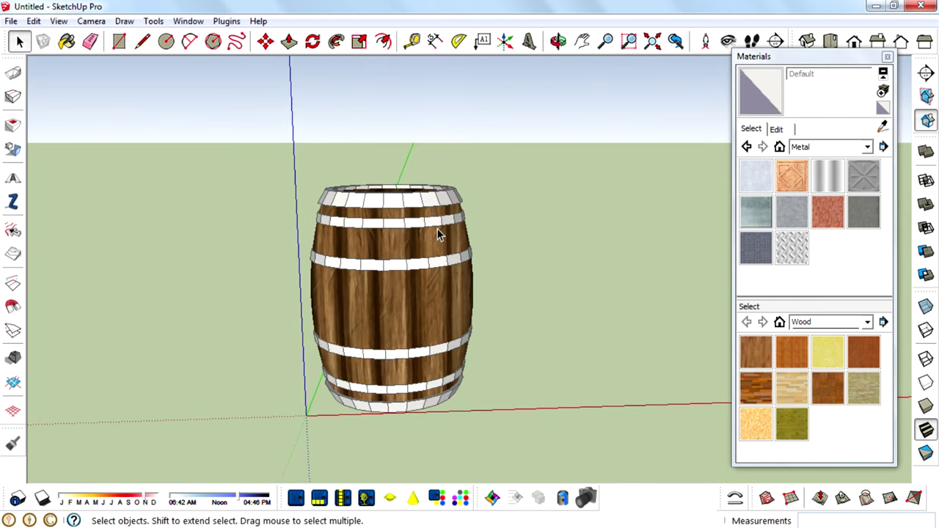
Step: Select all six barrel hoops and paint them with the Metal_Aluminum_Anodized material
{"action": "left_click", "coordinate": [426, 206]}
{"action": "left_click", "coordinate": [431, 221], "text": "shift"}
{"action": "left_click", "coordinate": [433, 262], "text": "shift"}
{"action": "left_click", "coordinate": [441, 354], "text": "shift"}
{"action": "left_click", "coordinate": [443, 402], "text": "shift"}
{"action": "left_click", "coordinate": [741, 188]}
{"action": "left_click", "coordinate": [449, 196]}
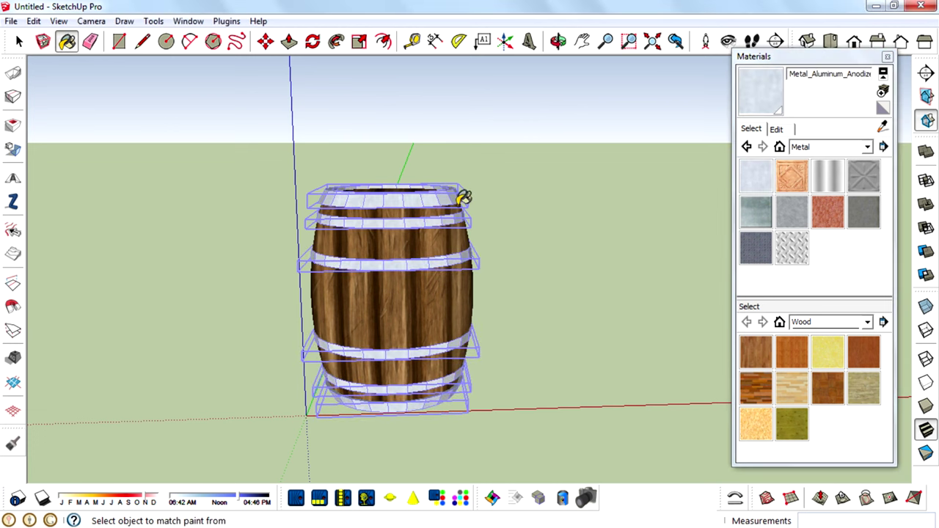
{"action": "left_click", "coordinate": [19, 41]}
{"action": "left_click", "coordinate": [96, 100]}
Step: Soften the edges of the whole barrel at 20 degrees between normals with smooth normals
{"action": "middle_click_drag", "start_coordinate": [513, 212], "coordinate": [383, 316]}
{"action": "scroll", "coordinate": [407, 275], "scroll_direction": "up", "scroll_amount": 2}
{"action": "middle_click_drag", "start_coordinate": [407, 275], "coordinate": [512, 332]}
{"action": "scroll", "coordinate": [461, 178], "scroll_direction": "down", "scroll_amount": 4}
{"action": "key", "text": "ctrl+a"}
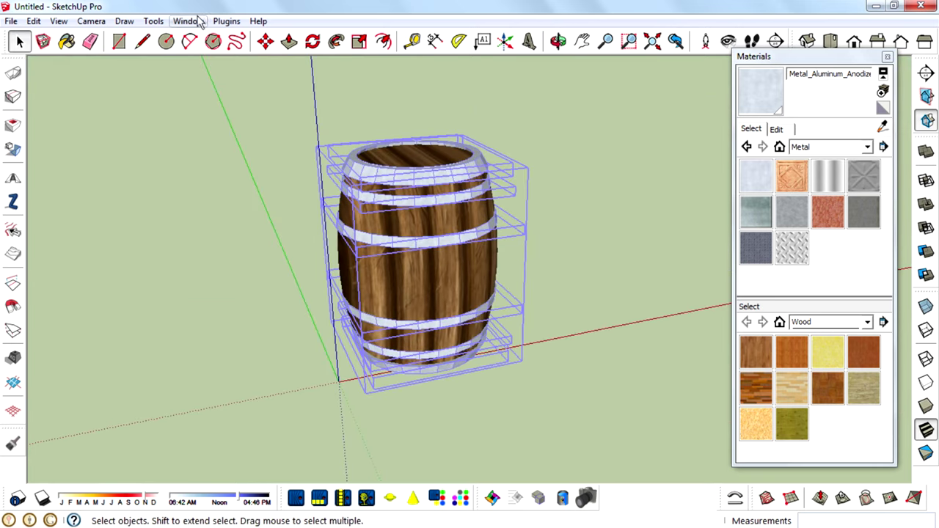
{"action": "left_click", "coordinate": [189, 20]}
{"action": "left_click", "coordinate": [242, 222]}
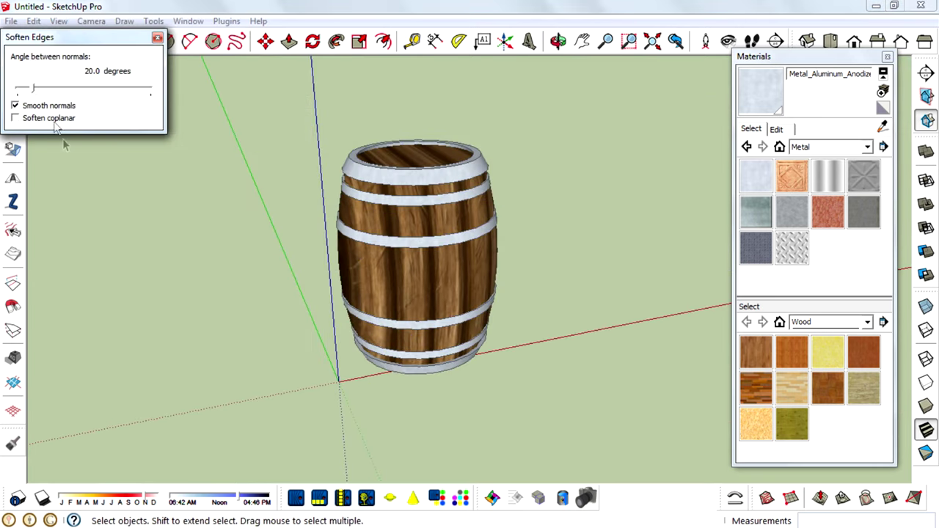
Step: Raise the edge-softening angle for the selected barrel, finish the edge softening and clear the selection
{"action": "mouse_move", "coordinate": [37, 90]}
{"action": "left_mouse_down"}
{"action": "mouse_move", "coordinate": [62, 88]}
{"action": "mouse_move", "coordinate": [76, 102]}
{"action": "left_mouse_up"}
{"action": "left_click", "coordinate": [159, 37]}
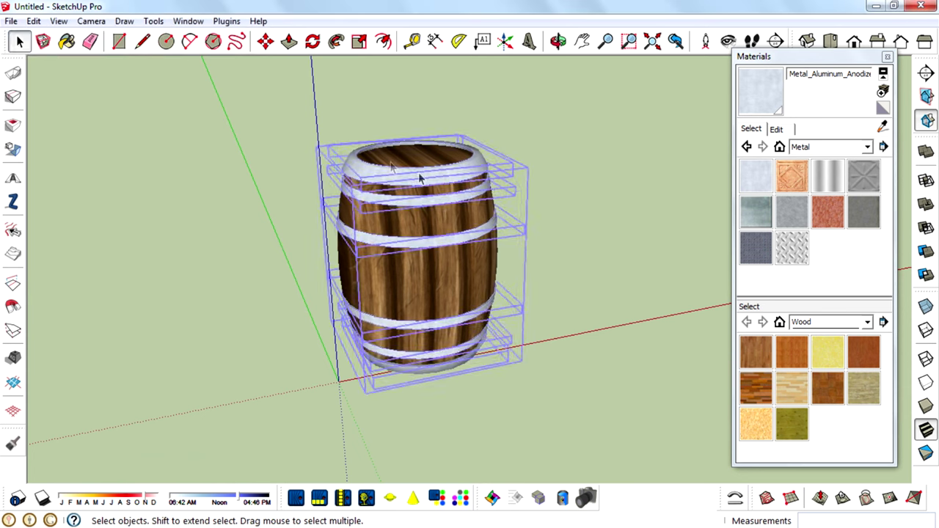
{"action": "middle_click_drag", "start_coordinate": [419, 176], "coordinate": [374, 213]}
{"action": "left_click", "coordinate": [198, 181]}
Step: Turn off the display of edges in the Earth Modeling style and close the style settings
{"action": "left_click", "coordinate": [192, 22]}
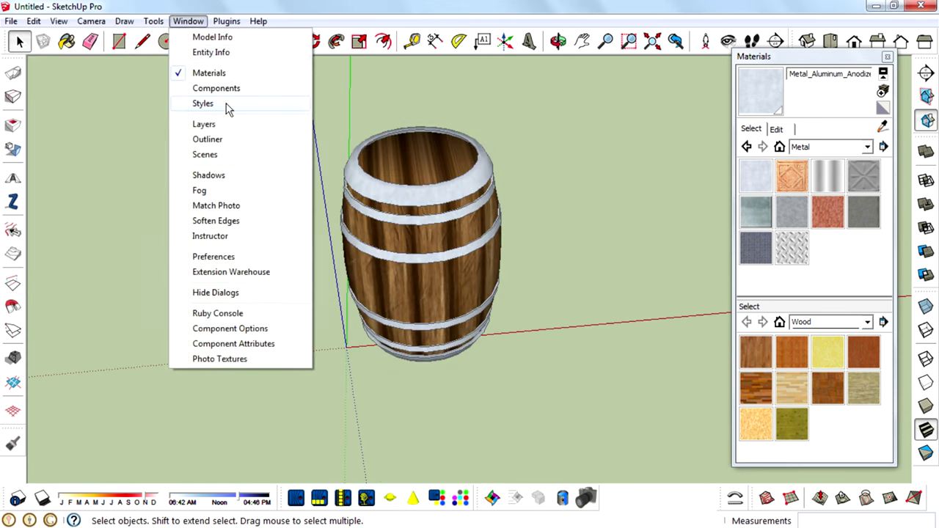
{"action": "left_click", "coordinate": [203, 104]}
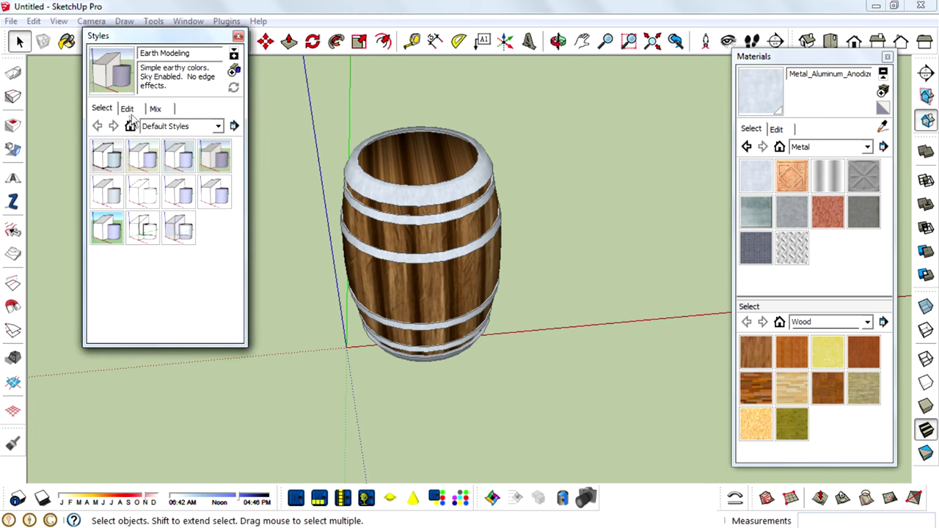
{"action": "left_click", "coordinate": [127, 109]}
{"action": "left_click", "coordinate": [97, 145]}
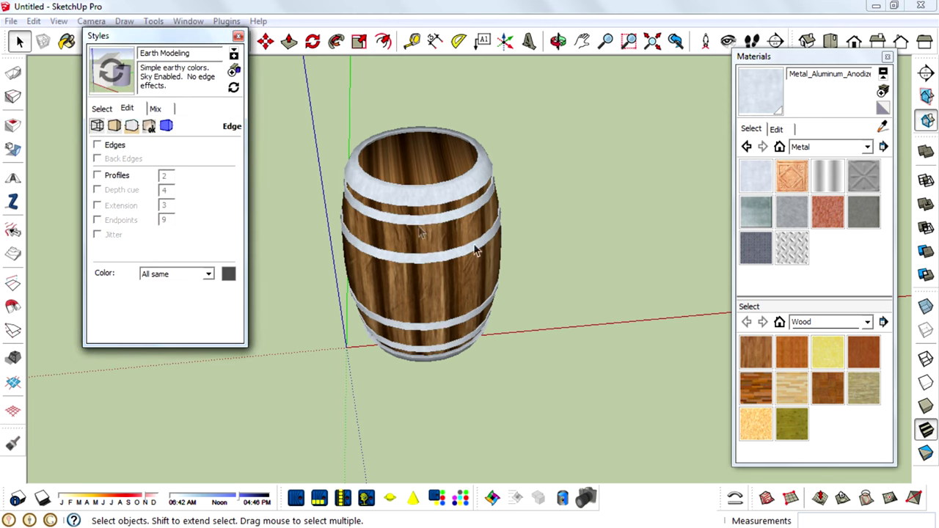
{"action": "middle_click_drag", "start_coordinate": [482, 235], "coordinate": [760, 352]}
{"action": "middle_click_drag", "start_coordinate": [476, 187], "coordinate": [616, 292]}
{"action": "left_click", "coordinate": [238, 36]}
Step: Place a spotlight high beside the barrel, aim it at the barrel's lower part and accept its settings
{"action": "middle_click_drag", "start_coordinate": [464, 364], "coordinate": [427, 331]}
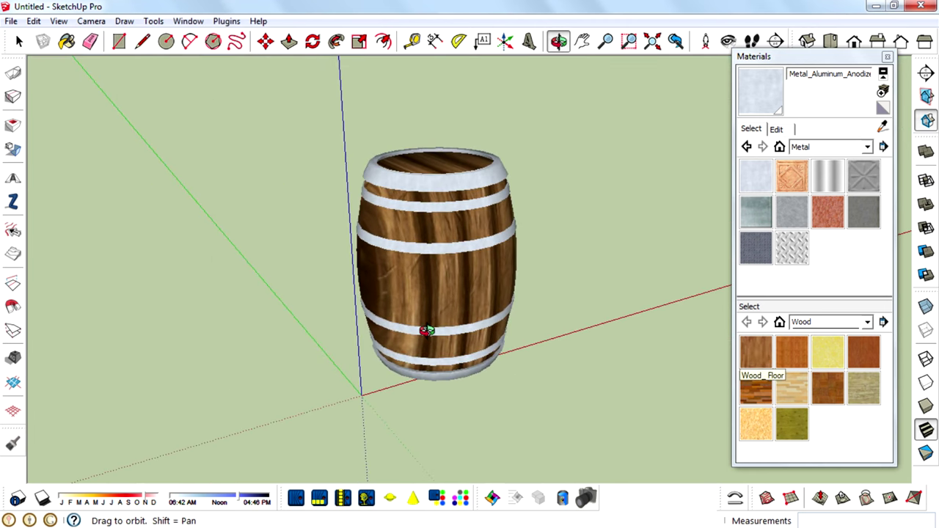
{"action": "middle_click_drag", "start_coordinate": [612, 288], "coordinate": [486, 249]}
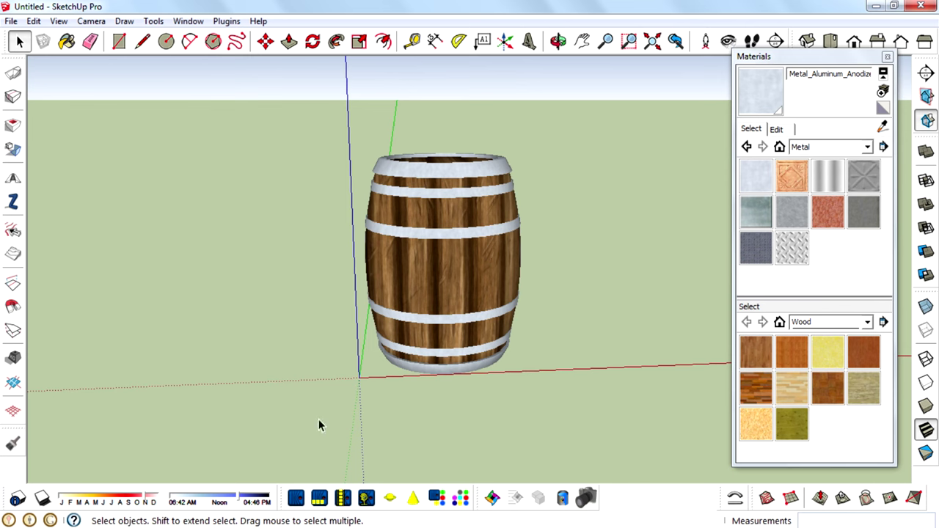
{"action": "middle_click_drag", "start_coordinate": [415, 340], "coordinate": [481, 388]}
{"action": "scroll", "coordinate": [415, 379], "scroll_direction": "down", "scroll_amount": 3}
{"action": "middle_click_drag", "start_coordinate": [512, 438], "coordinate": [589, 241]}
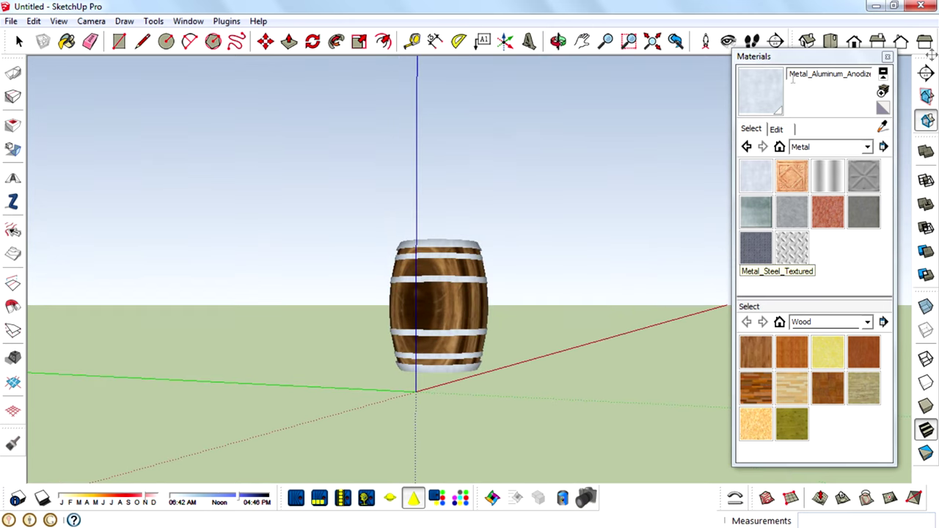
{"action": "left_click", "coordinate": [853, 43]}
{"action": "middle_click_drag", "start_coordinate": [643, 116], "coordinate": [409, 110]}
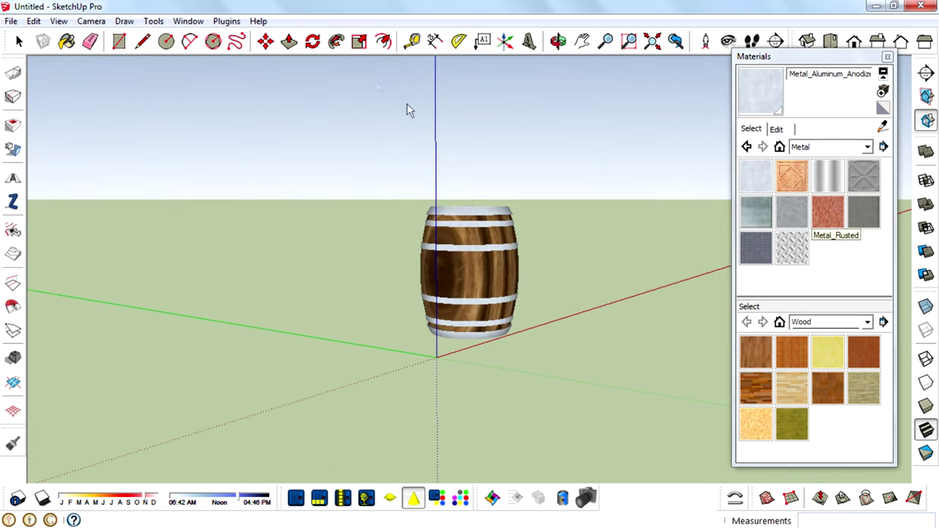
{"action": "left_click", "coordinate": [506, 319]}
{"action": "left_click", "coordinate": [413, 358]}
Step: Add a second spotlight from another direction above the barrel, aimed at the middle of its body, and accept its settings
{"action": "middle_click_drag", "start_coordinate": [413, 358], "coordinate": [723, 231]}
{"action": "left_click", "coordinate": [712, 80]}
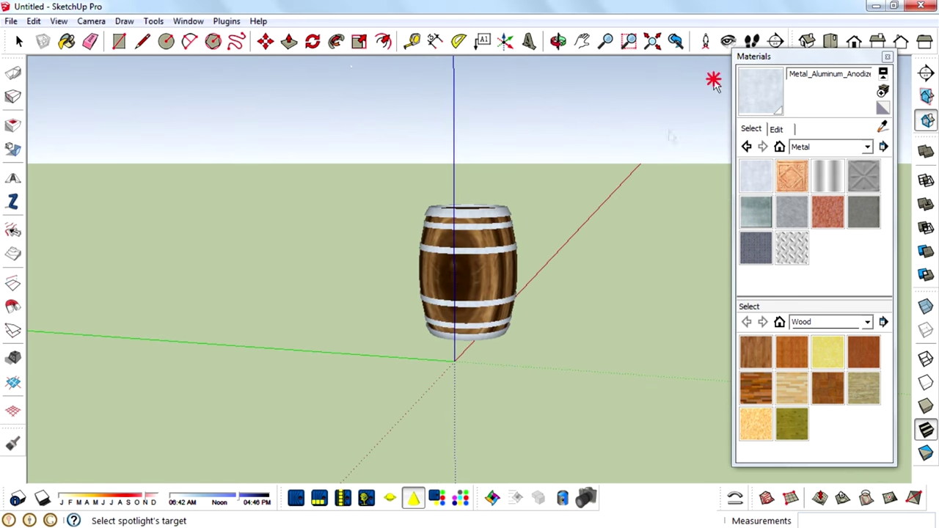
{"action": "left_click", "coordinate": [455, 312]}
{"action": "left_click", "coordinate": [404, 364]}
Step: Add two more spotlights around the other side of the barrel, one aimed at its body and one at its top
{"action": "middle_click_drag", "start_coordinate": [408, 382], "coordinate": [277, 236]}
{"action": "left_click", "coordinate": [493, 323]}
{"action": "left_click", "coordinate": [389, 358]}
{"action": "left_click", "coordinate": [552, 90]}
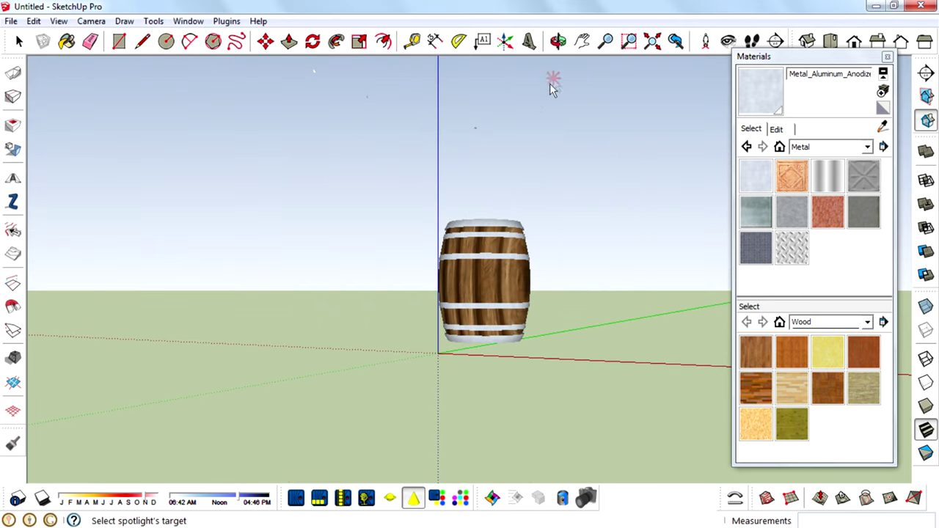
{"action": "left_click", "coordinate": [497, 217]}
{"action": "left_click", "coordinate": [388, 359]}
Step: Export the model with its lights as Untitled.xml to the Desktop and open it in Kerkythea
{"action": "middle_click_drag", "start_coordinate": [388, 359], "coordinate": [609, 133]}
{"action": "left_click", "coordinate": [296, 498]}
{"action": "left_click", "coordinate": [385, 336]}
{"action": "left_click", "coordinate": [751, 371]}
{"action": "left_click", "coordinate": [505, 274]}
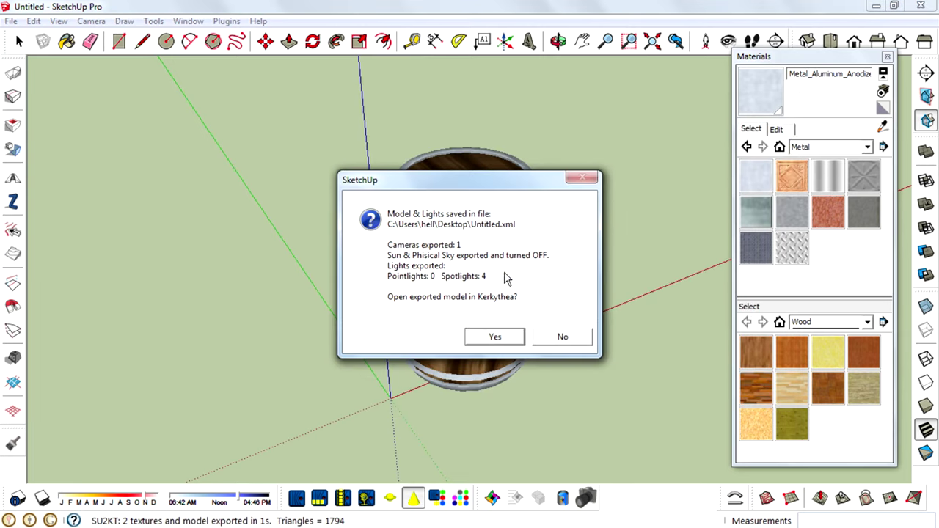
{"action": "left_click", "coordinate": [495, 335]}
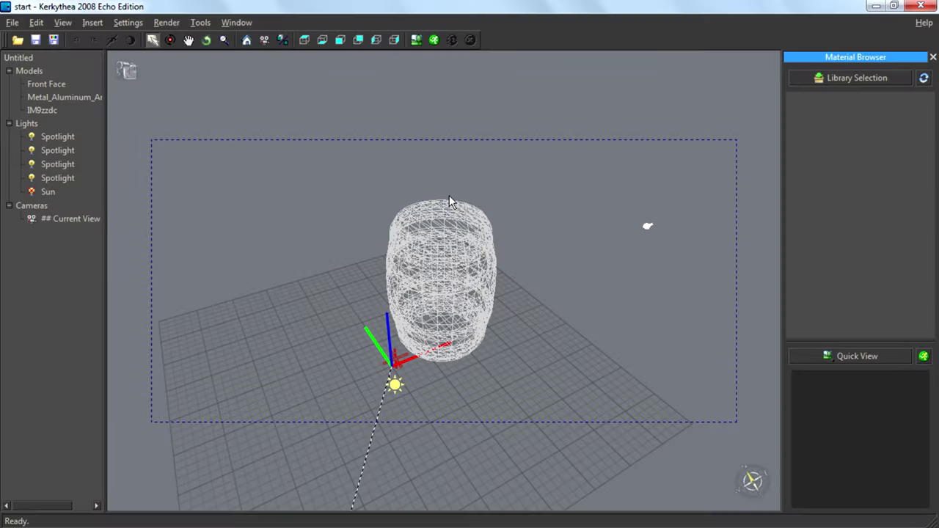
Step: Change the viewport display from wireframe to solid shading with the barrel's textures
{"action": "left_click", "coordinate": [71, 26]}
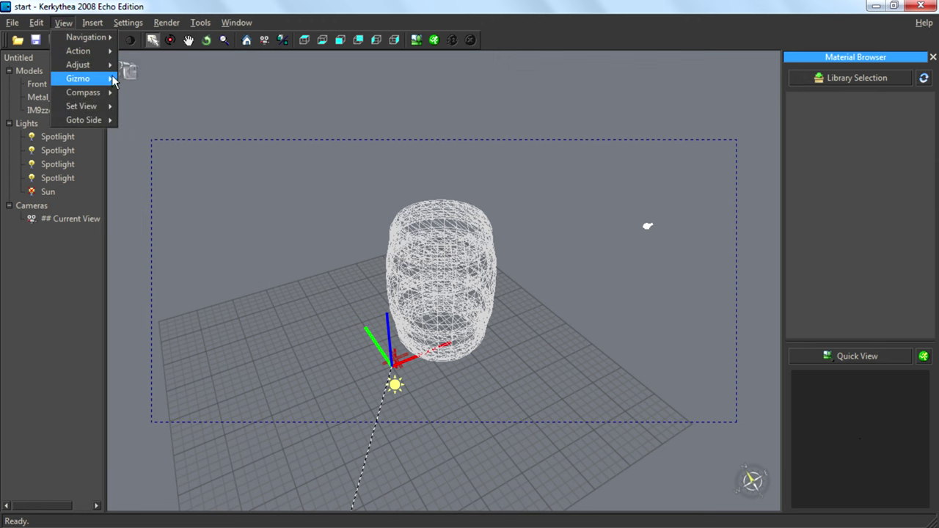
{"action": "mouse_move", "coordinate": [95, 65]}
{"action": "left_click", "coordinate": [153, 91]}
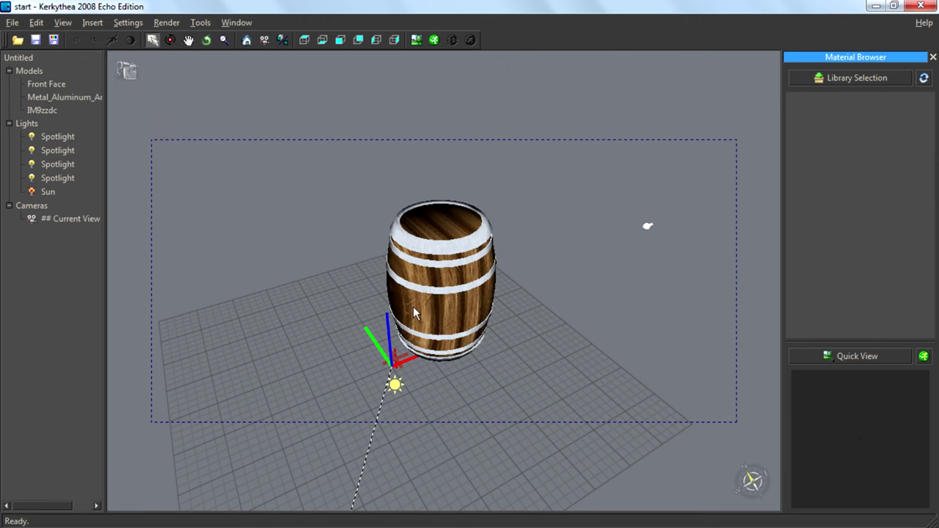
Step: Frame the barrel closer and lower, and render the current view at 1280x619 in the background with custom settings
{"action": "scroll", "coordinate": [415, 306], "scroll_direction": "up", "scroll_amount": 6}
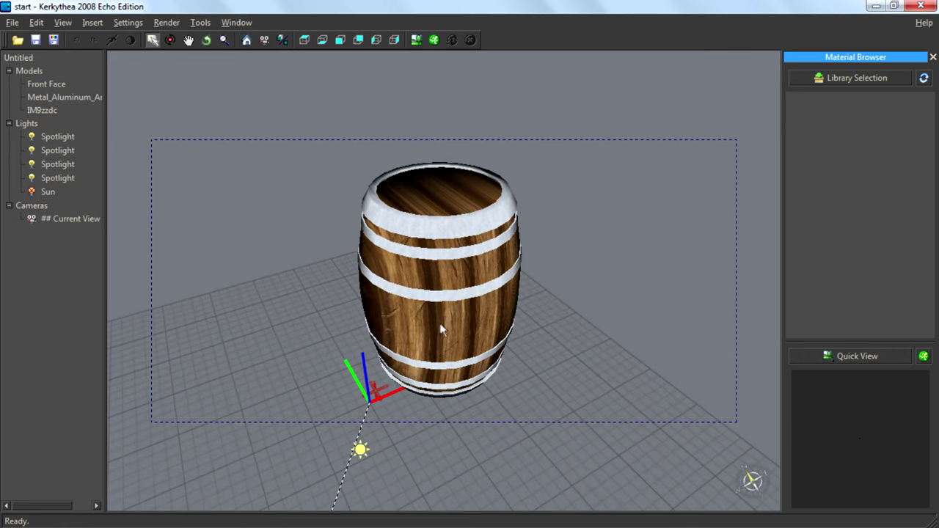
{"action": "middle_click_drag", "start_coordinate": [440, 323], "coordinate": [414, 282]}
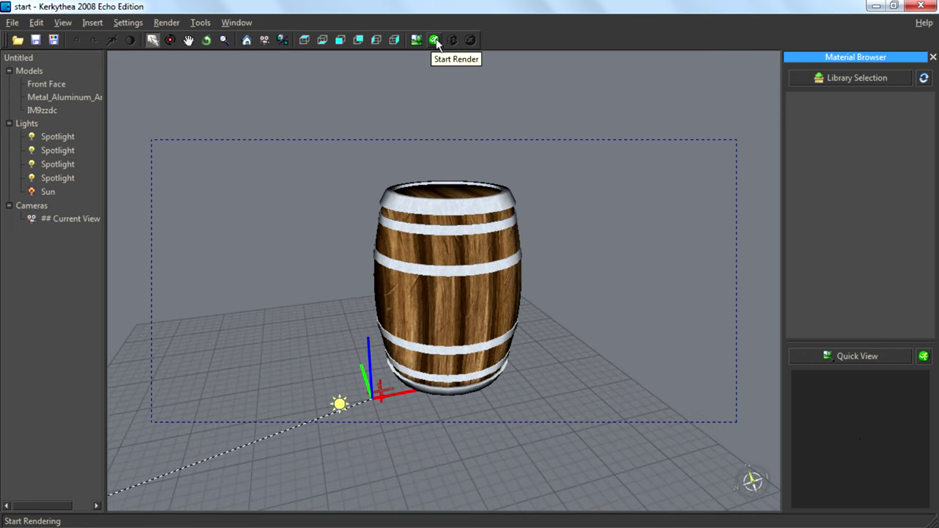
{"action": "left_click", "coordinate": [435, 40]}
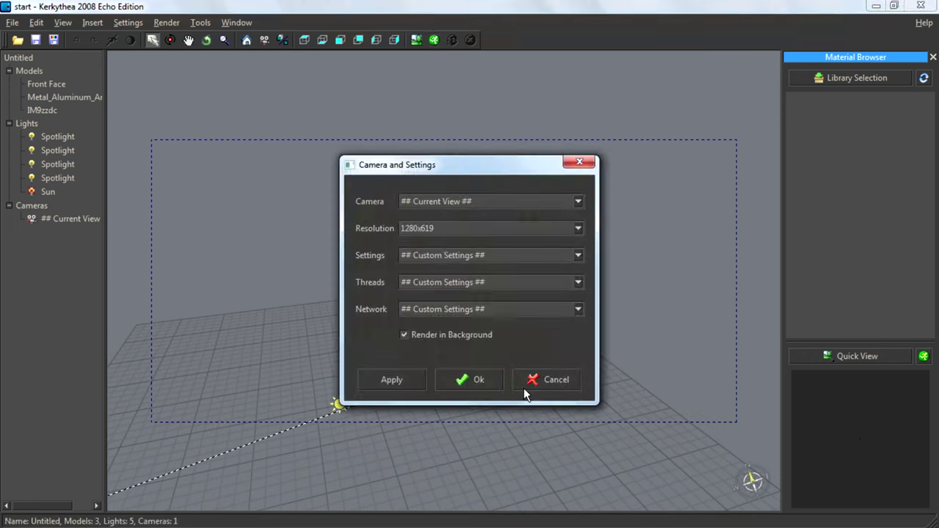
{"action": "left_click", "coordinate": [489, 378]}
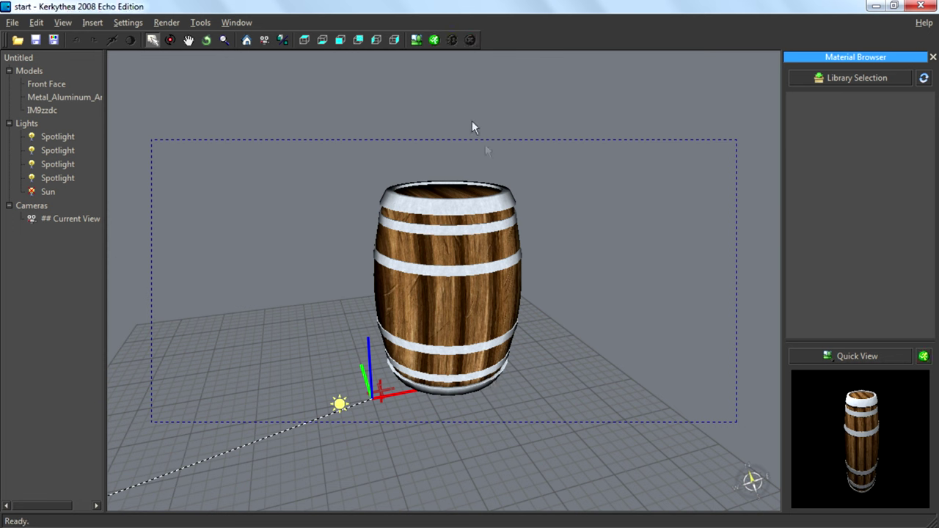
Step: Examine the rendered barrel image in an enlarged window and close it
{"action": "left_click", "coordinate": [434, 40]}
{"action": "left_click", "coordinate": [545, 20]}
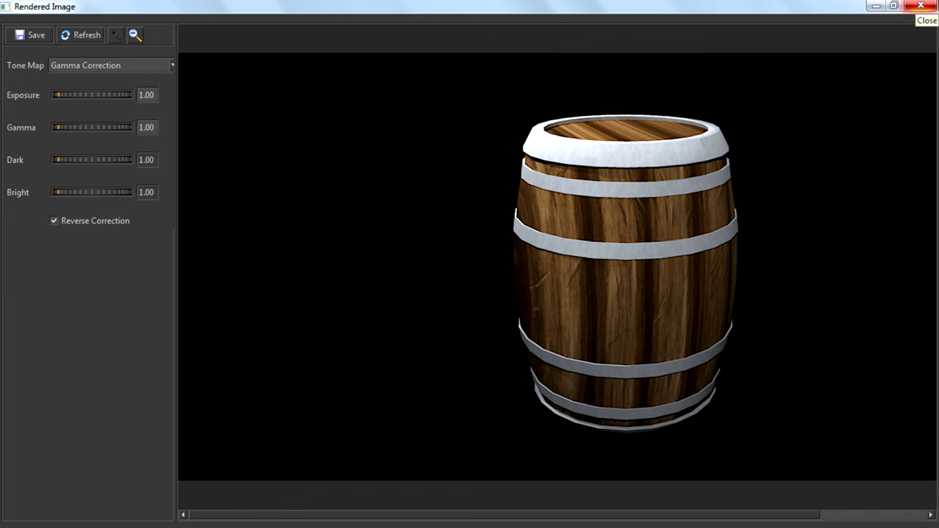
{"action": "left_click", "coordinate": [921, 6]}
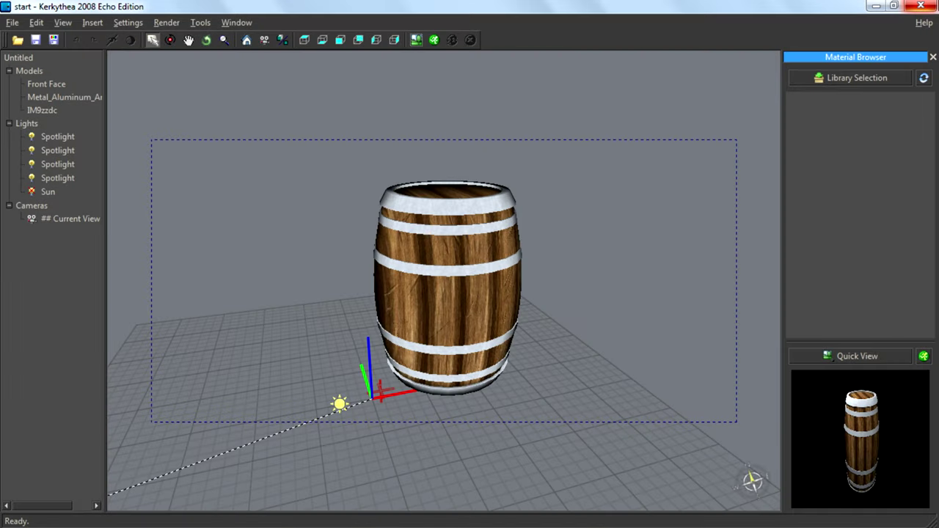